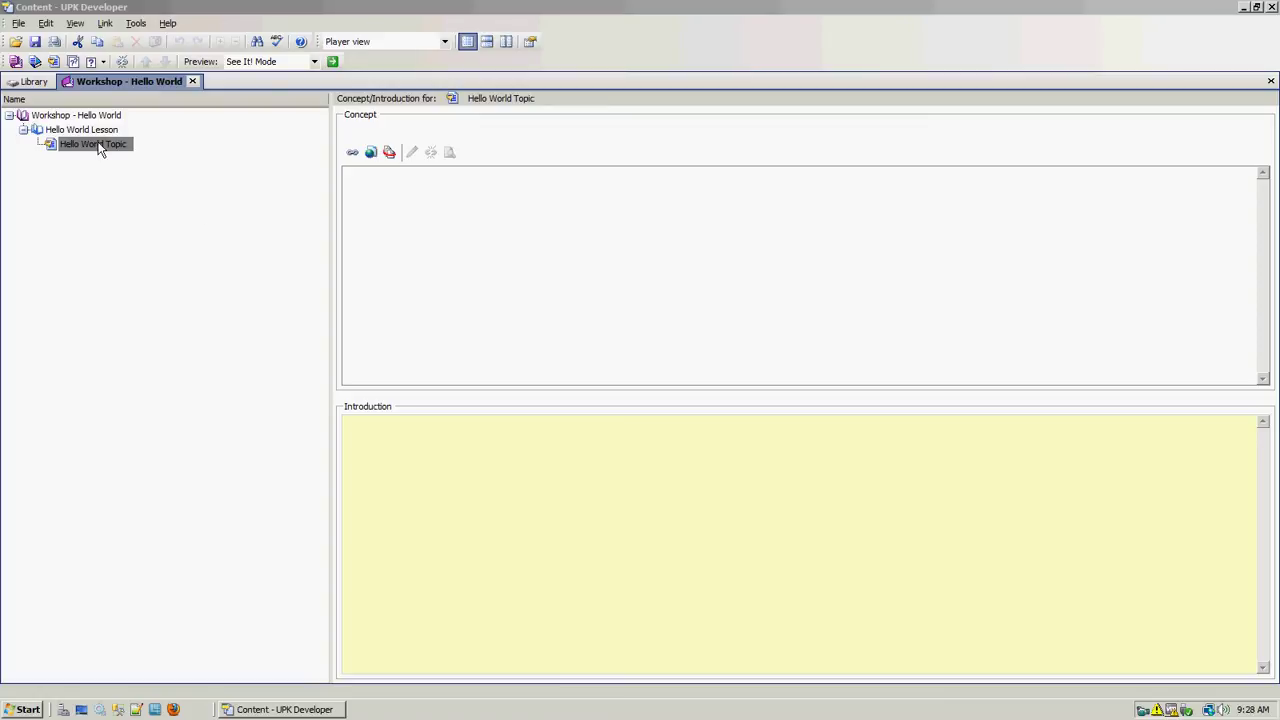
# Open the Hello World Topic for editing and display its first action frame
pyautogui.click(98, 148)
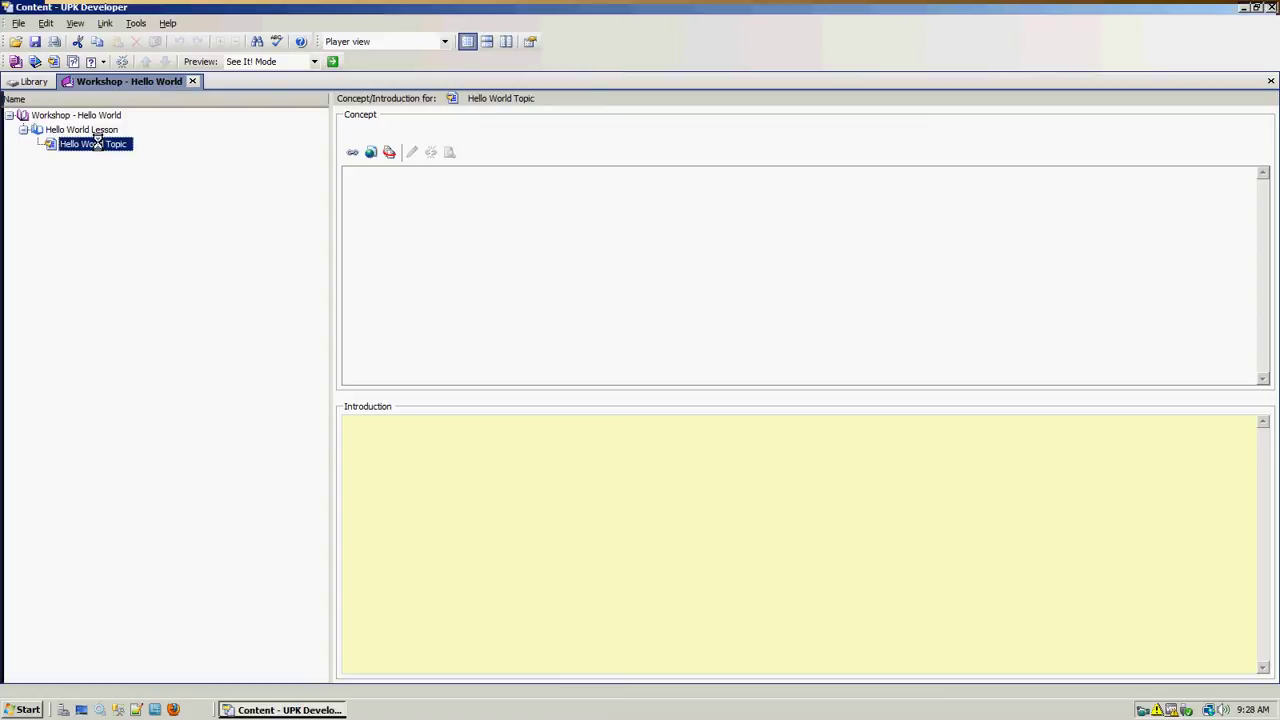
pyautogui.doubleClick(90, 143)
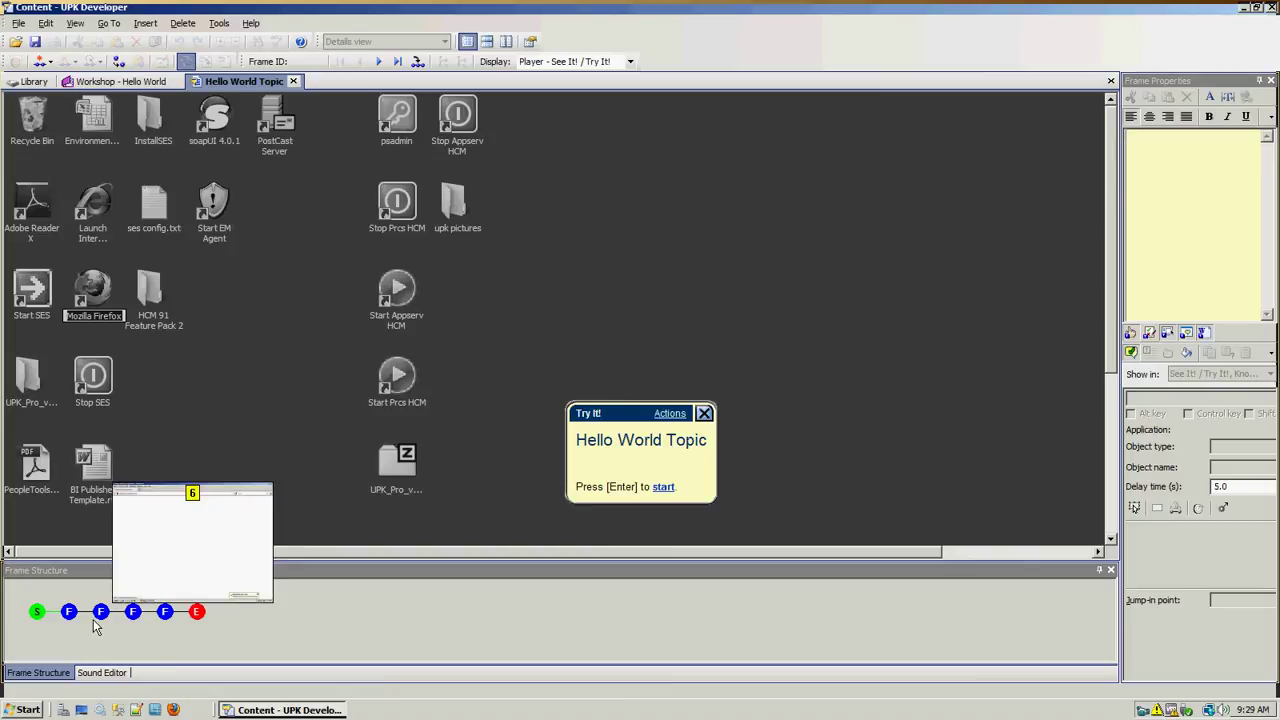
pyautogui.moveTo(70, 619)
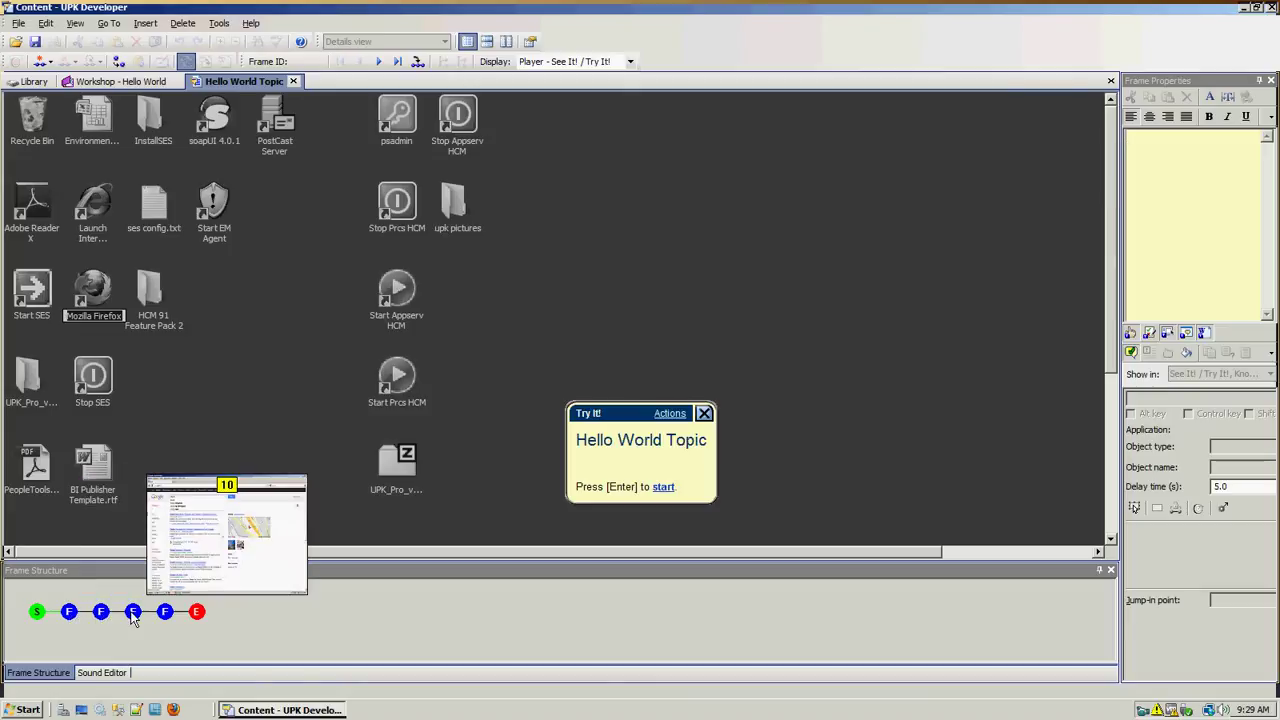
pyautogui.click(70, 615)
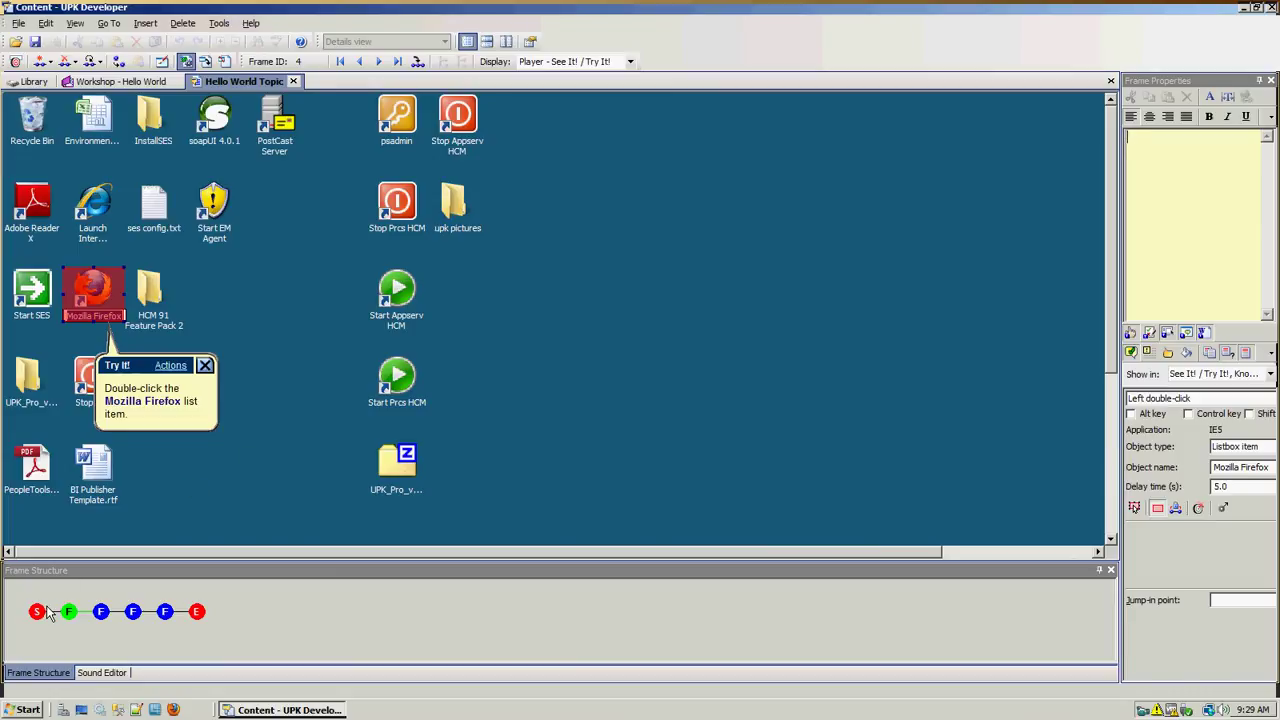
# On the start frame, add the bubble text "Welcome to the UPK. This is your starting screen." and set the delay time to 3 seconds
pyautogui.moveTo(44, 614)
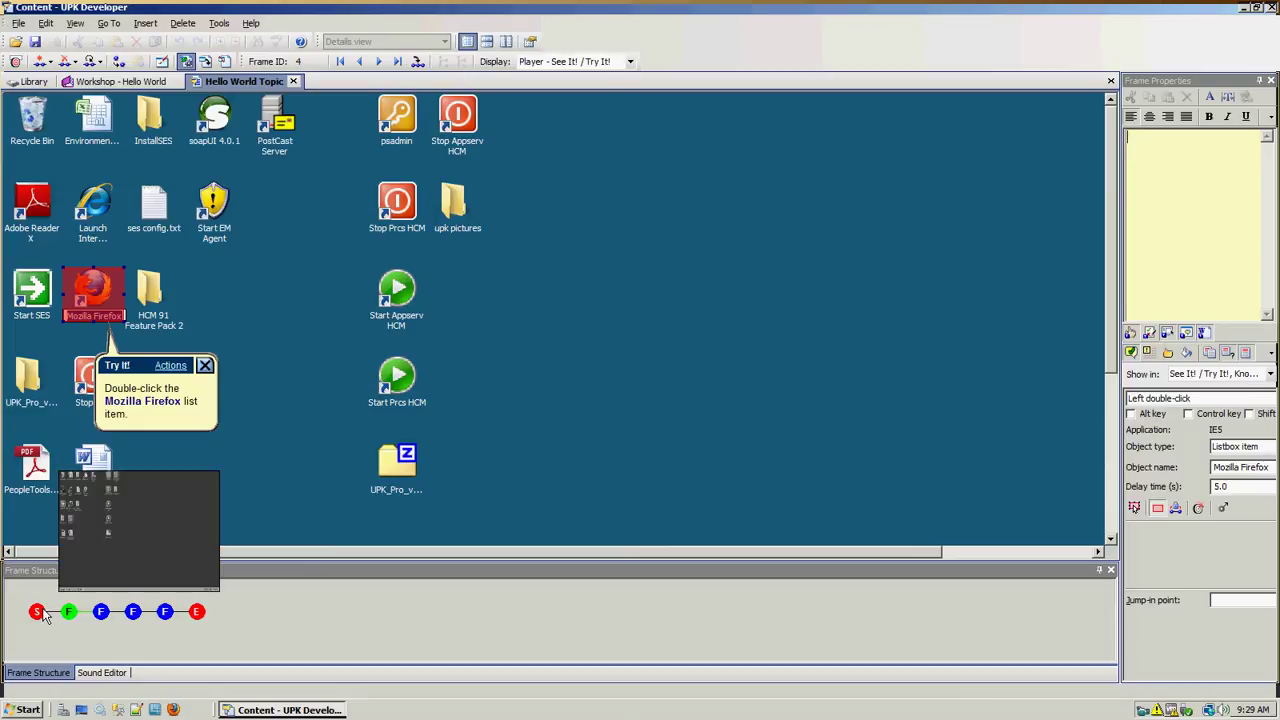
pyautogui.click(40, 612)
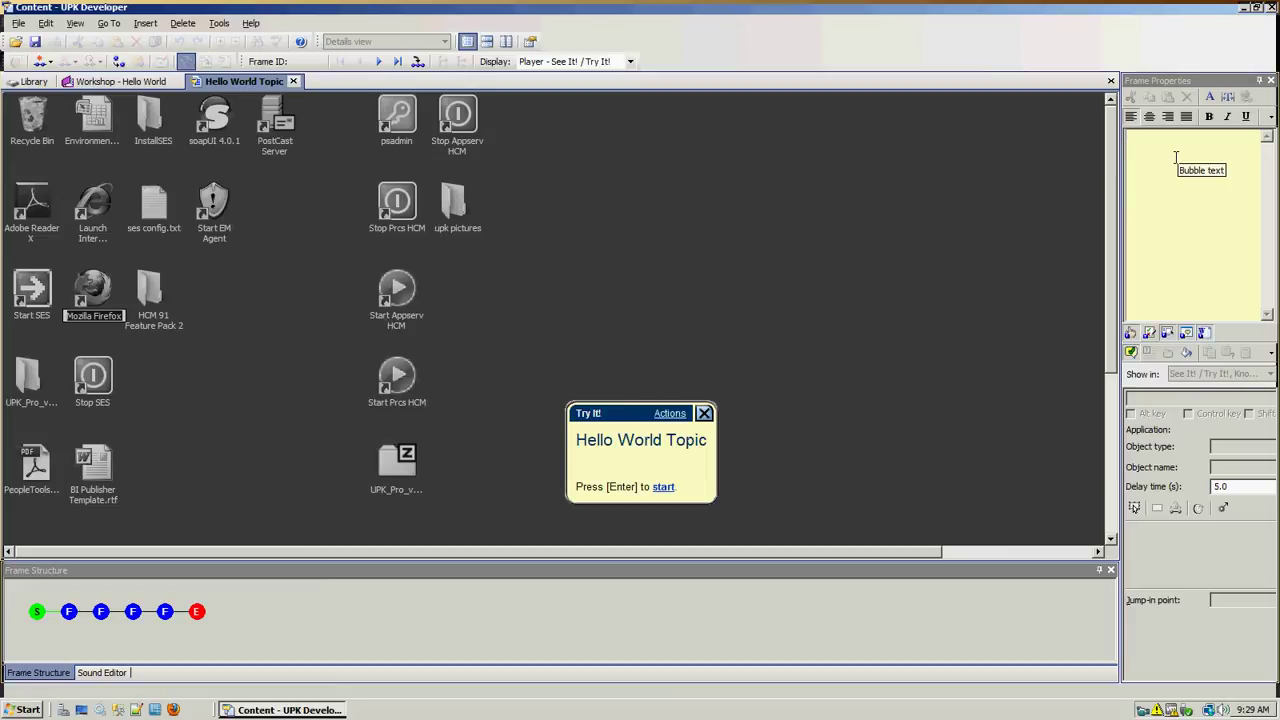
pyautogui.write('Welcome to the UPK. This is your starting screen.')
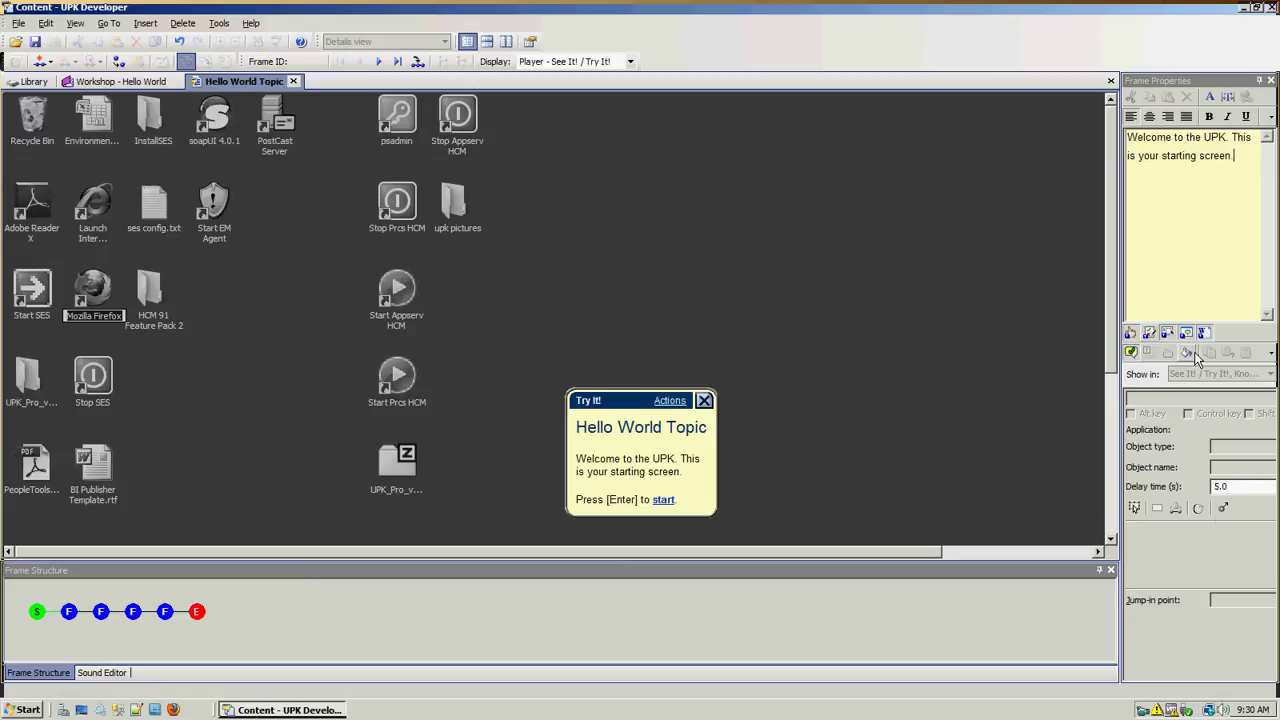
pyautogui.doubleClick(1236, 486)
pyautogui.write('3')
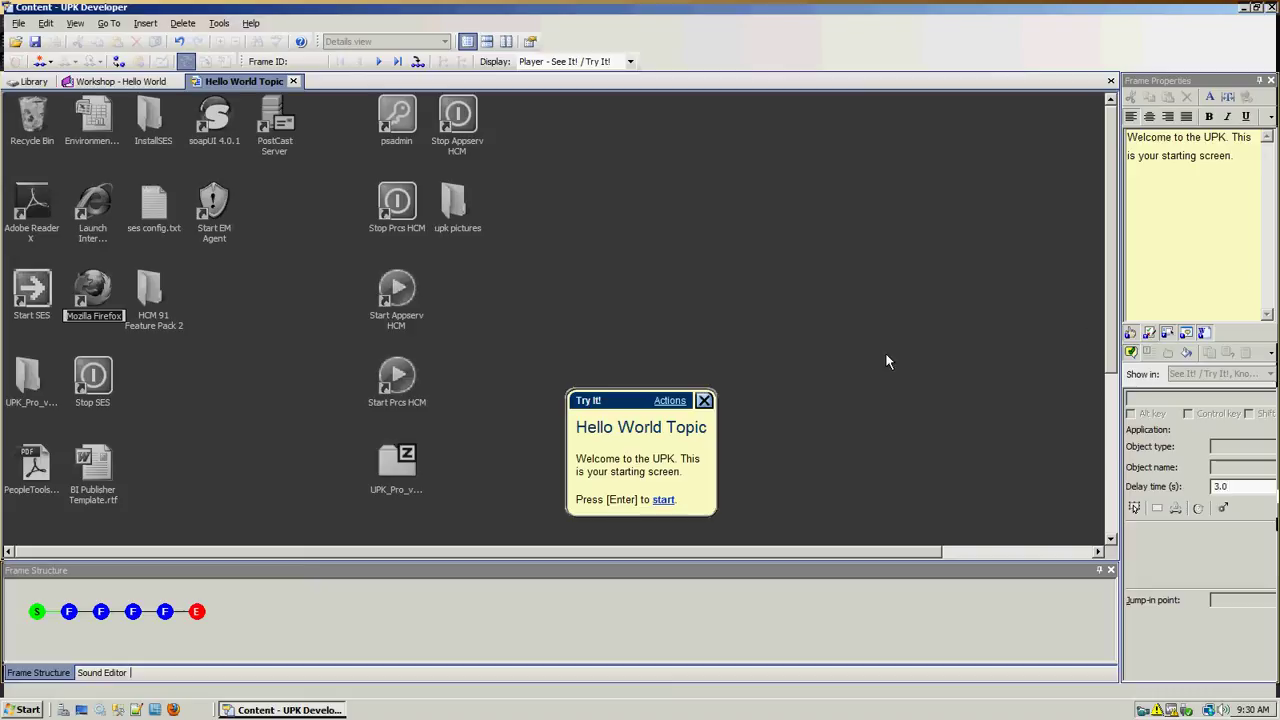
# On the first action frame, slightly enlarge the action area around the Mozilla Firefox desktop icon
pyautogui.click(70, 613)
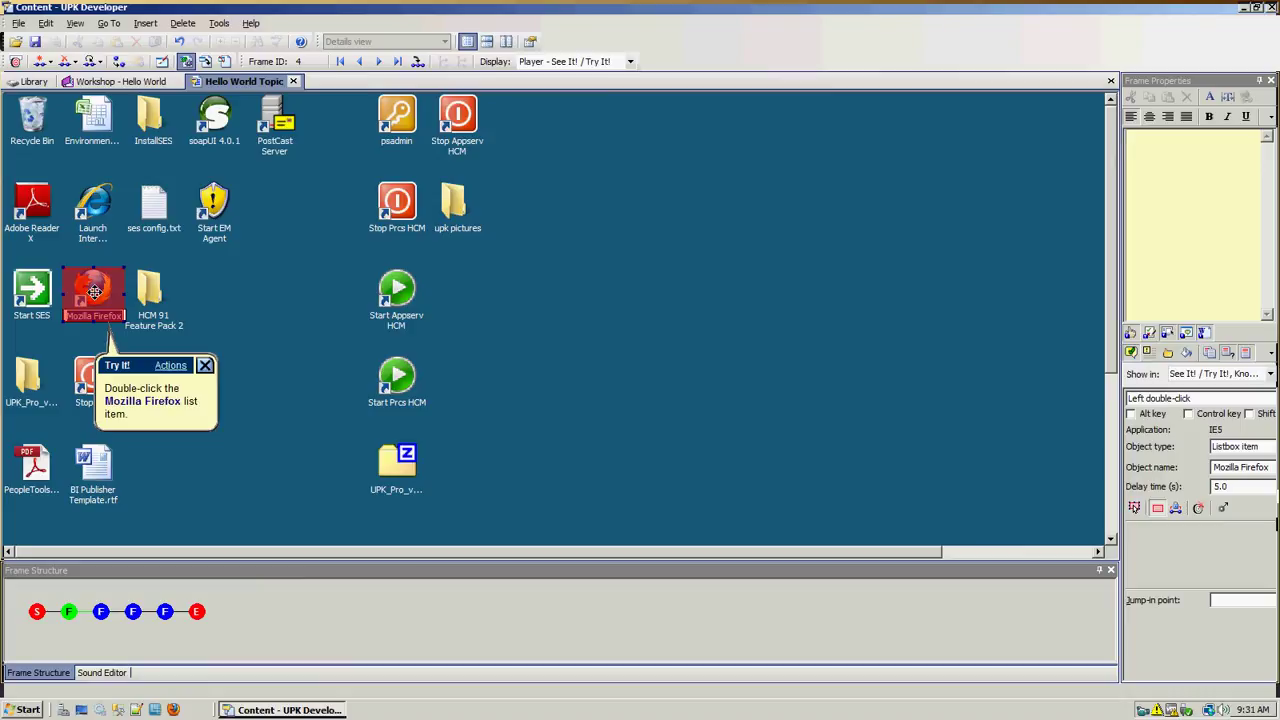
pyautogui.moveTo(94, 291); pyautogui.dragTo(127, 324)
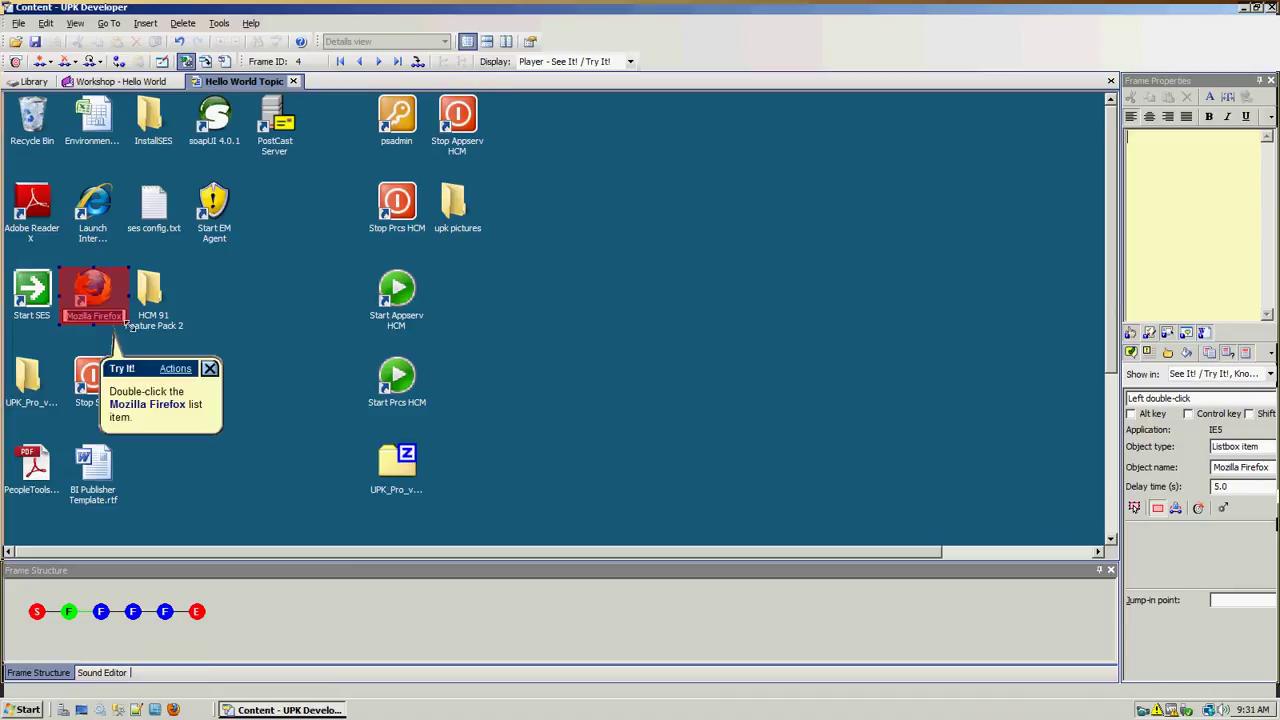
# Try the action types Left begin drag, Right button up and Right click on the Mozilla Firefox frame
pyautogui.click(1200, 401)
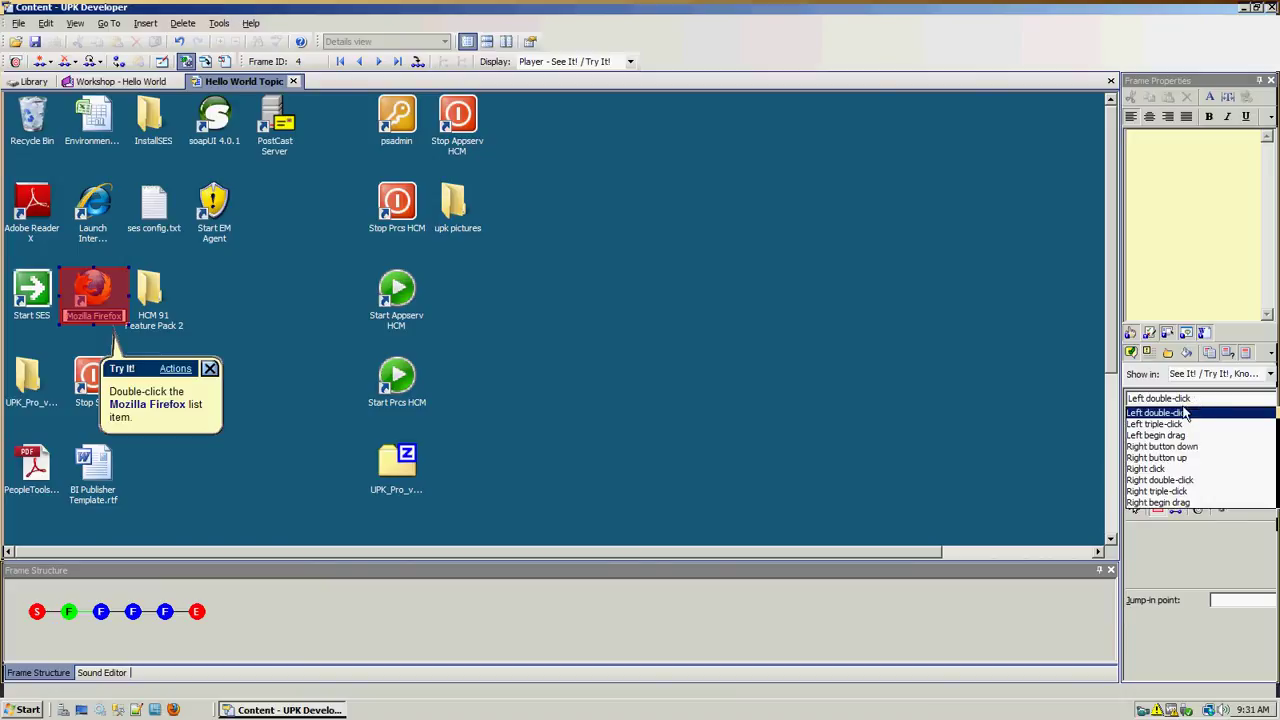
pyautogui.click(1189, 438)
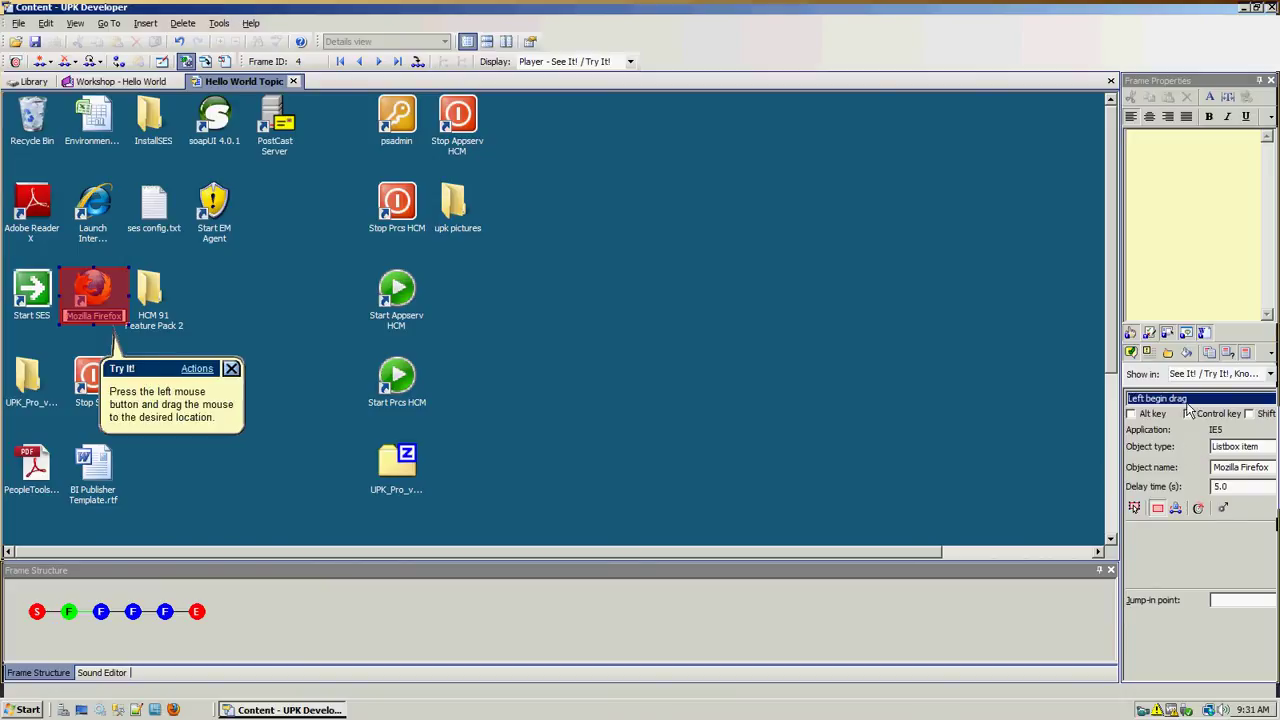
pyautogui.click(1188, 399)
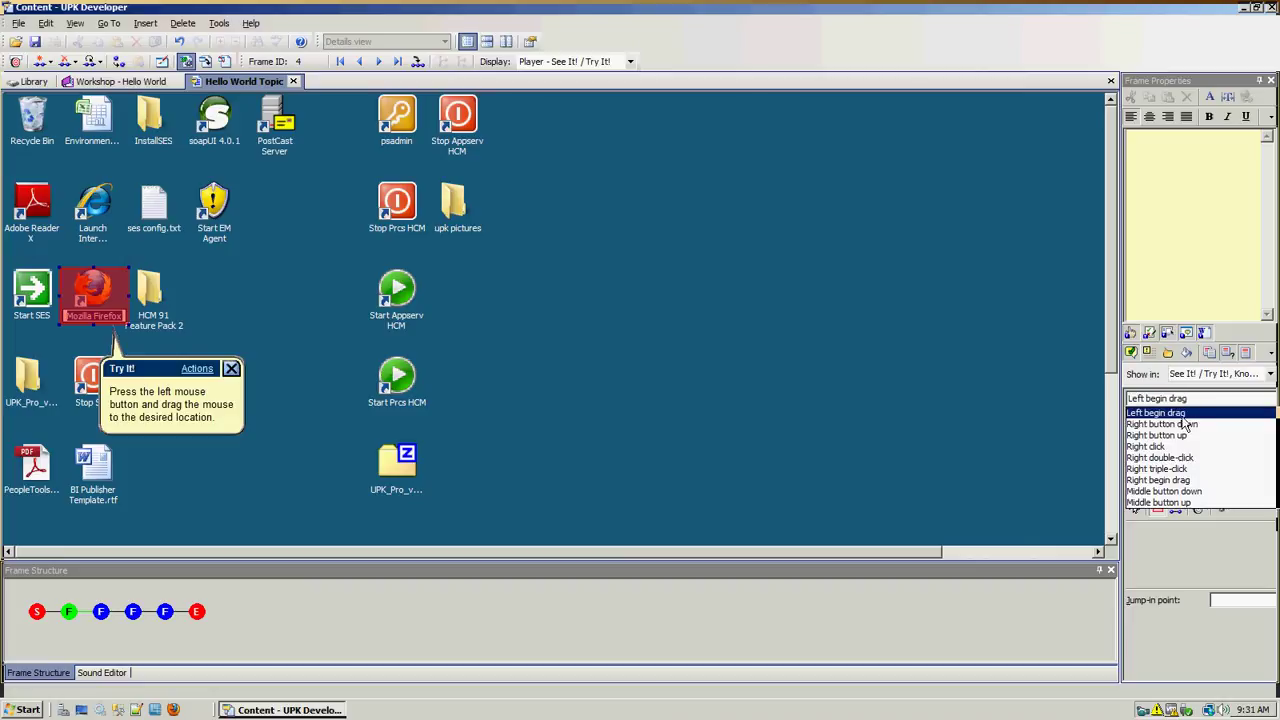
pyautogui.click(1172, 446)
pyautogui.click(1190, 398)
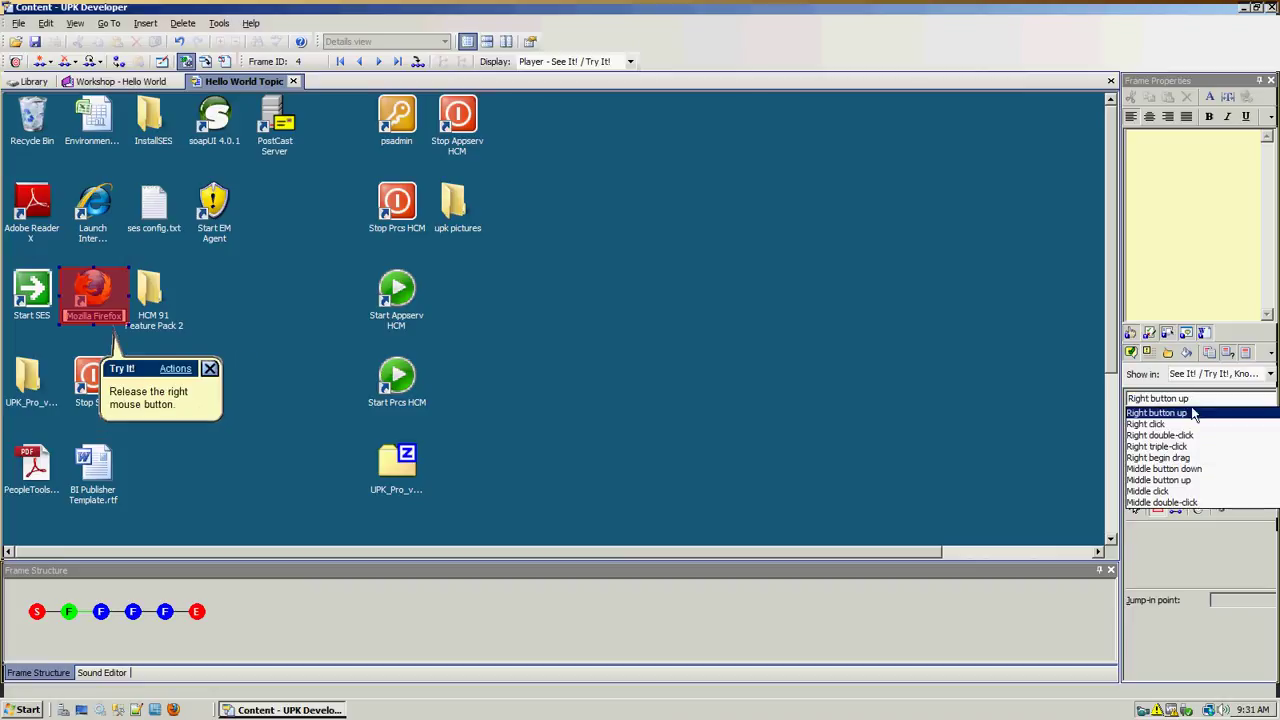
pyautogui.click(1162, 426)
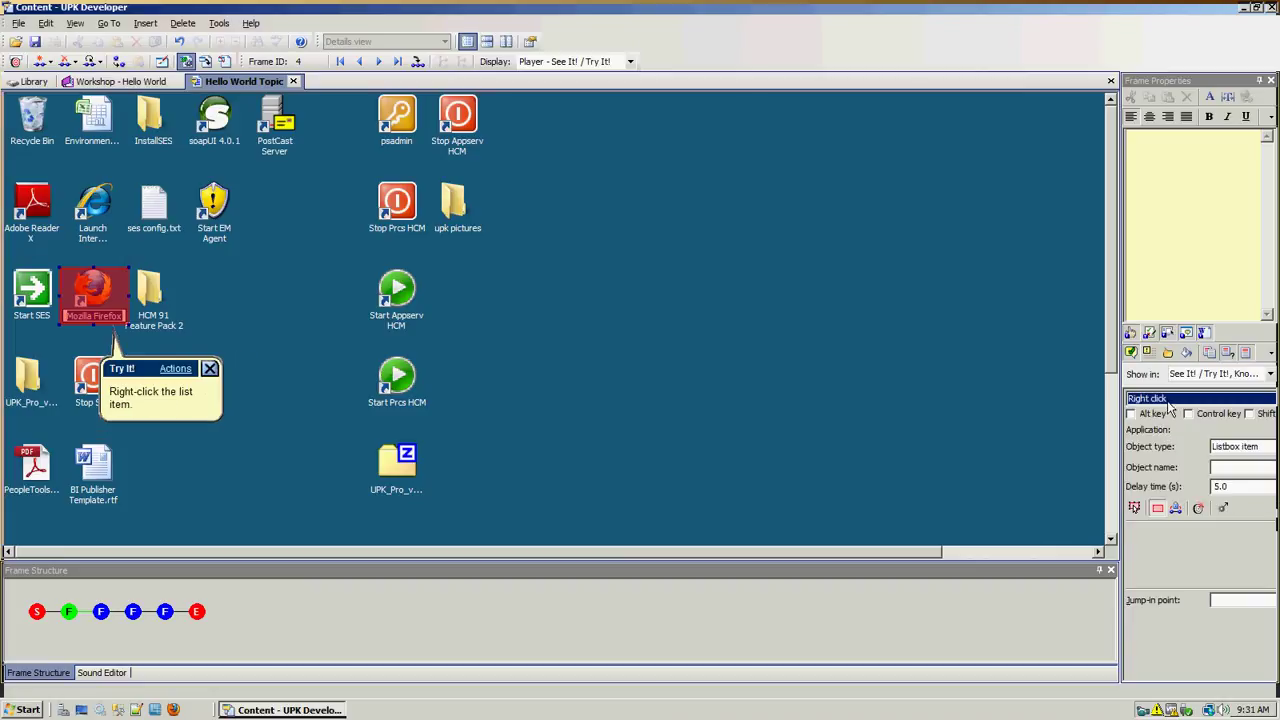
# Set the frame's action type to Left click and its object name to Mozilla Firefox
pyautogui.click(1172, 400)
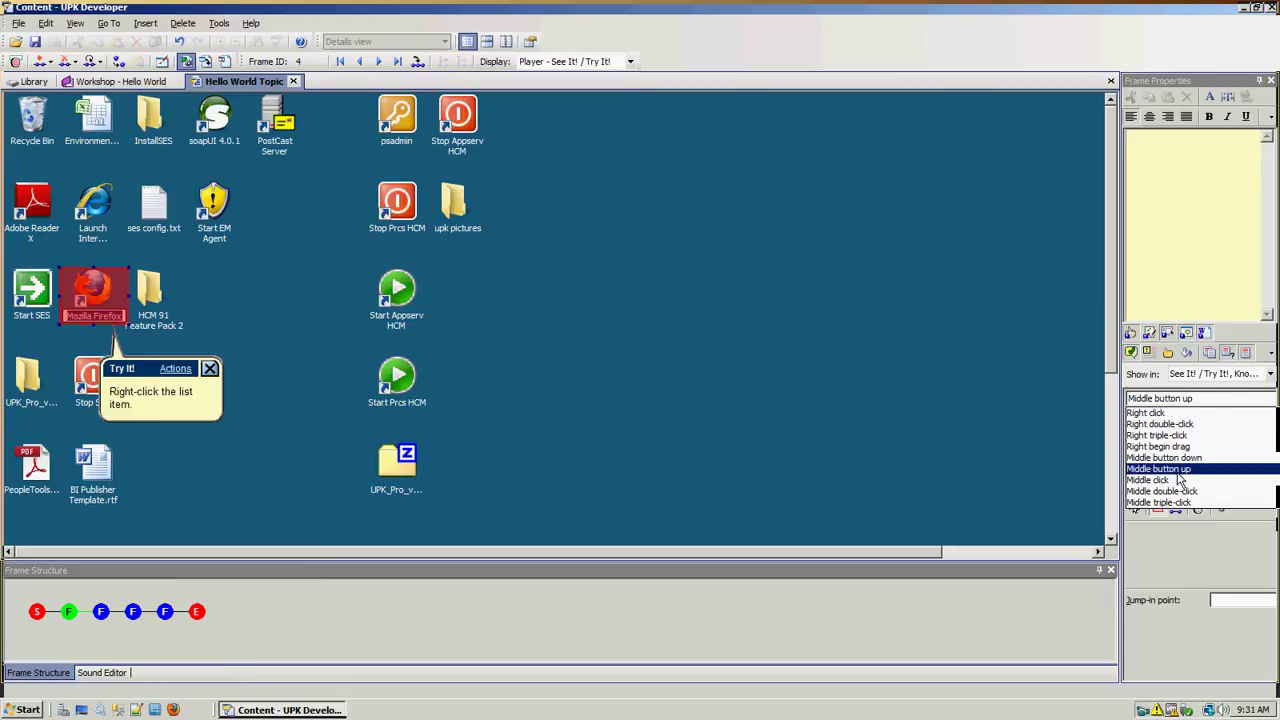
pyautogui.scroll(5, 1172, 472)
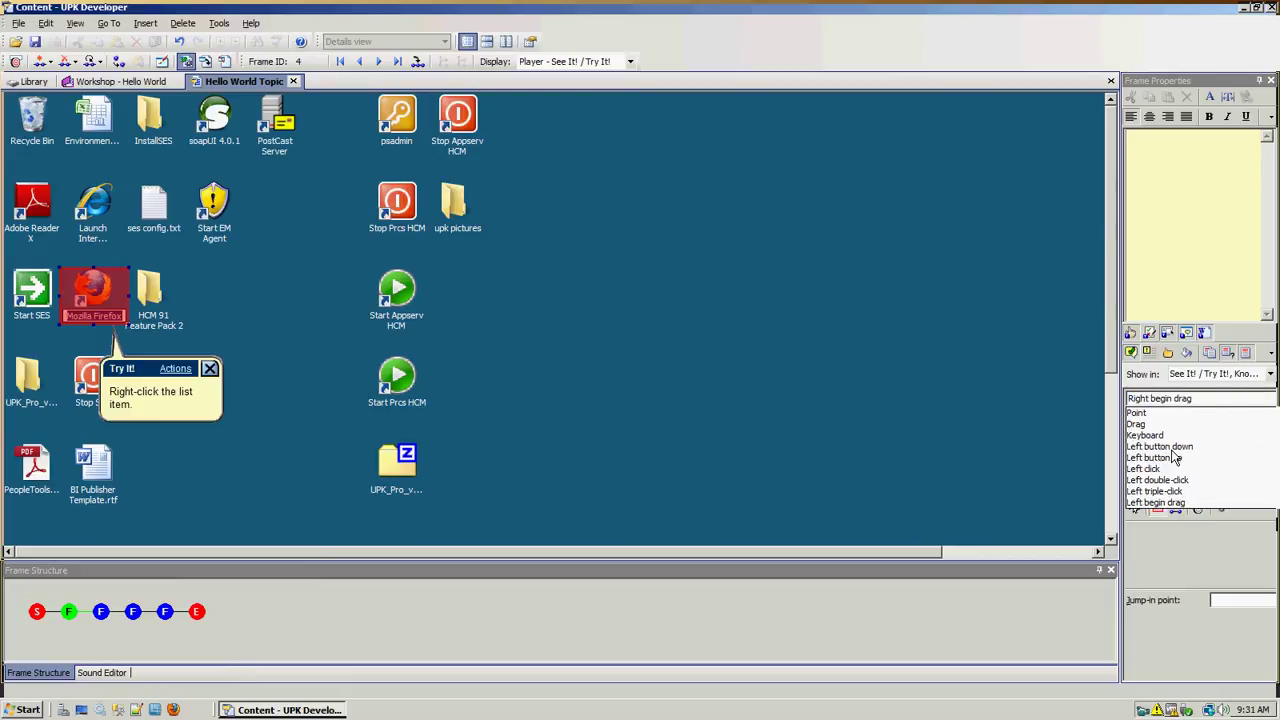
pyautogui.click(1166, 474)
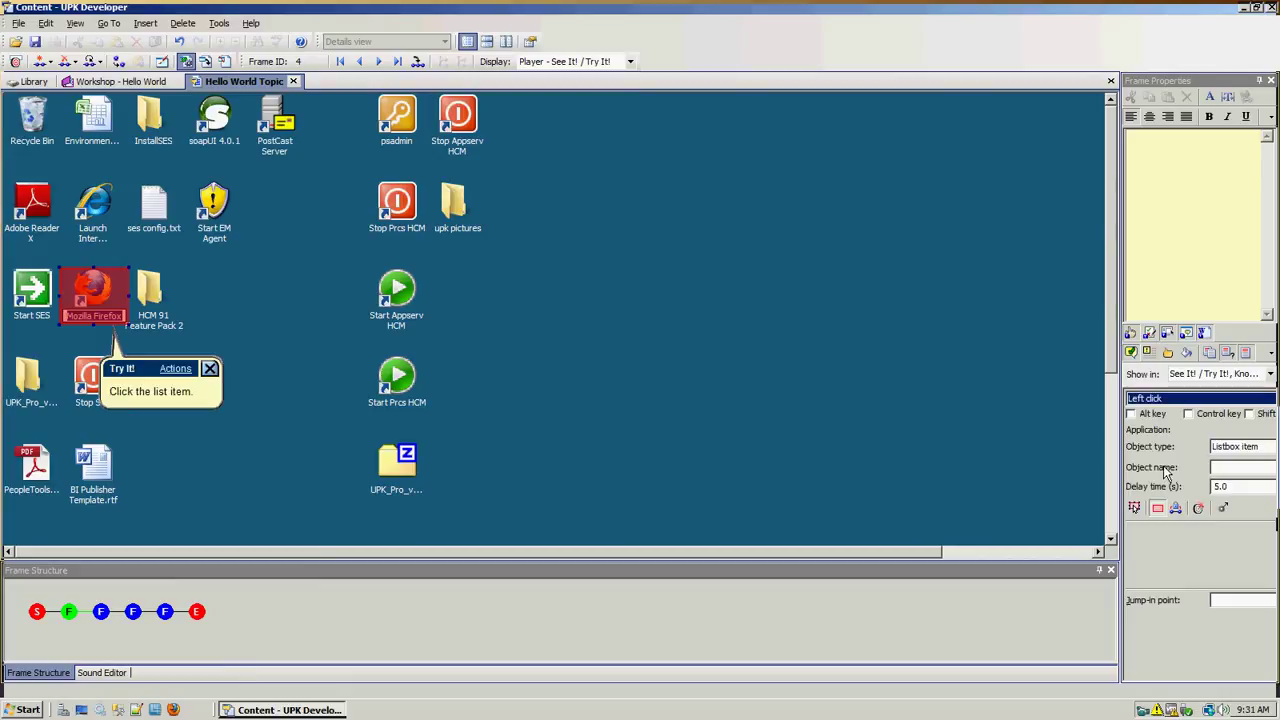
pyautogui.click(1227, 468)
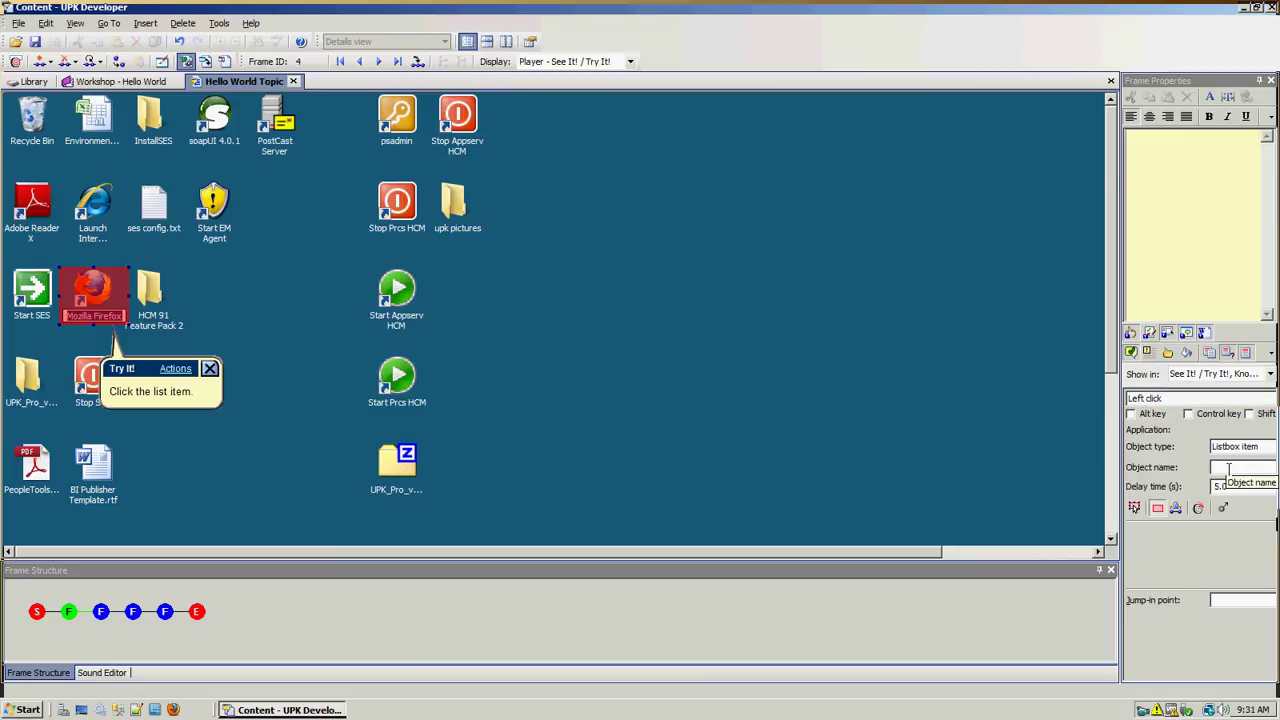
pyautogui.write('Mozilla Firefox')
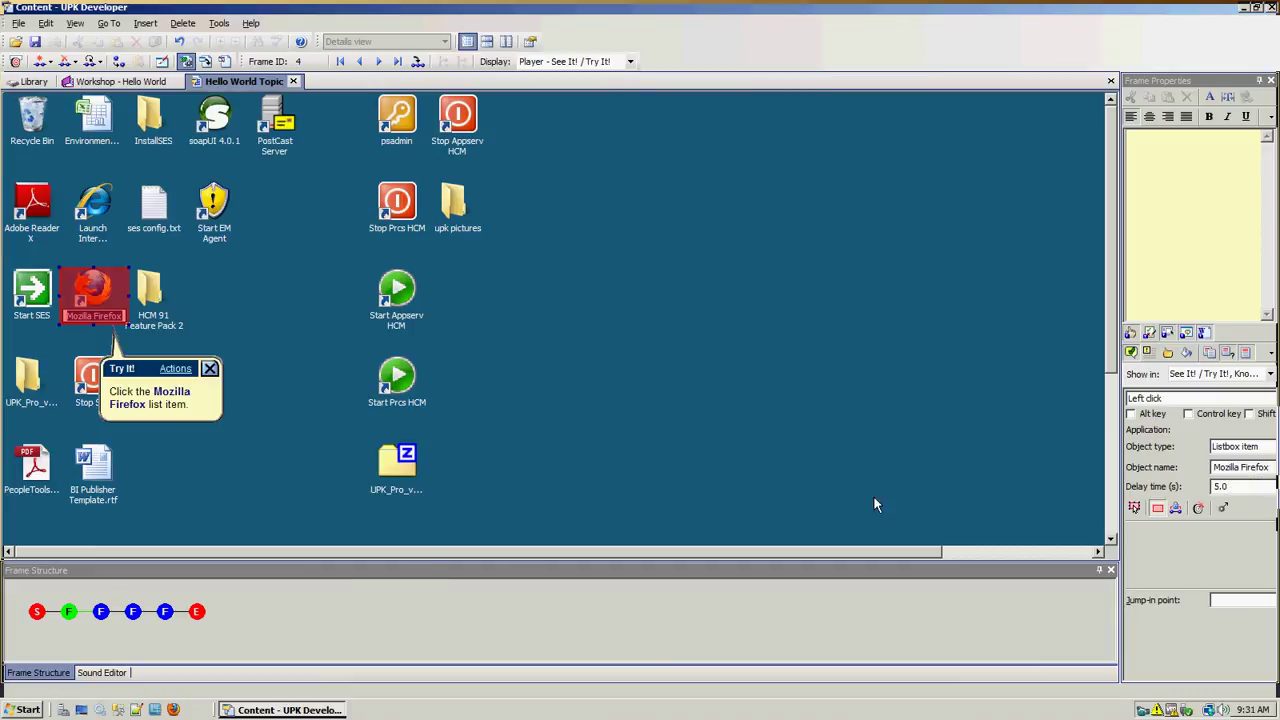
# Try the Outline object type for the Mozilla Firefox action and restore it to Listbox item
pyautogui.click(1238, 469)
pyautogui.click(1242, 450)
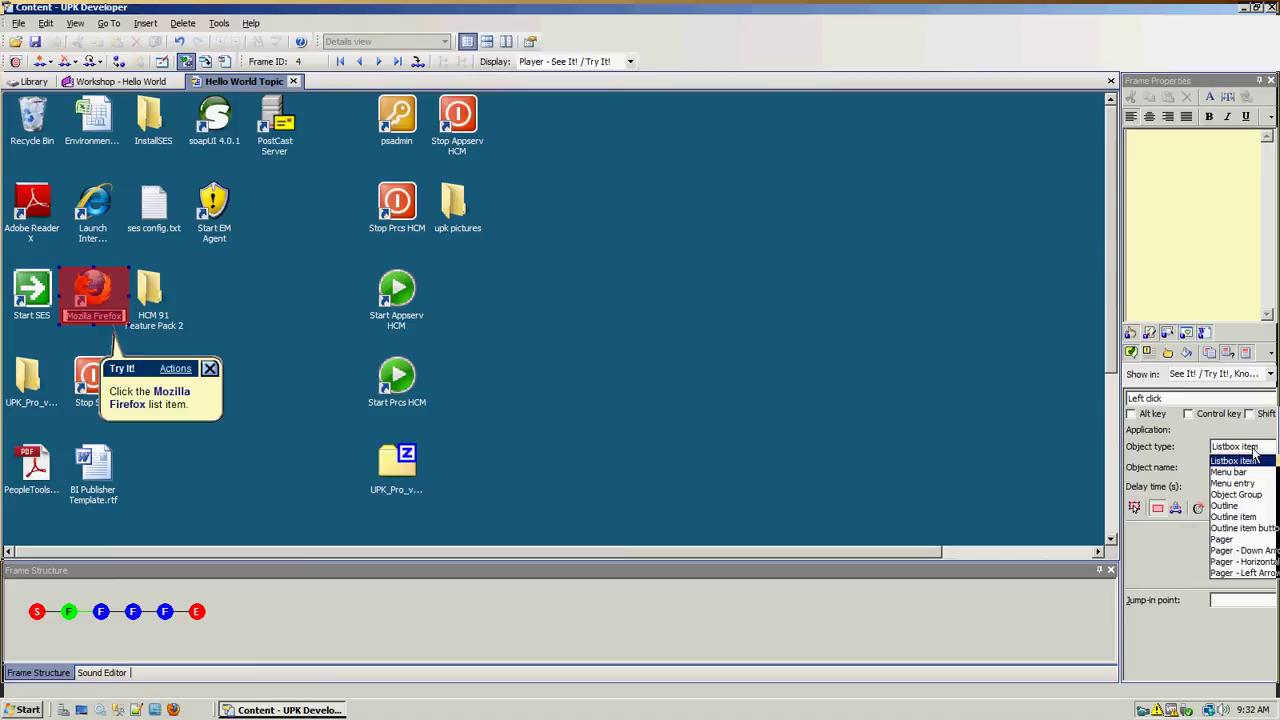
pyautogui.click(1230, 507)
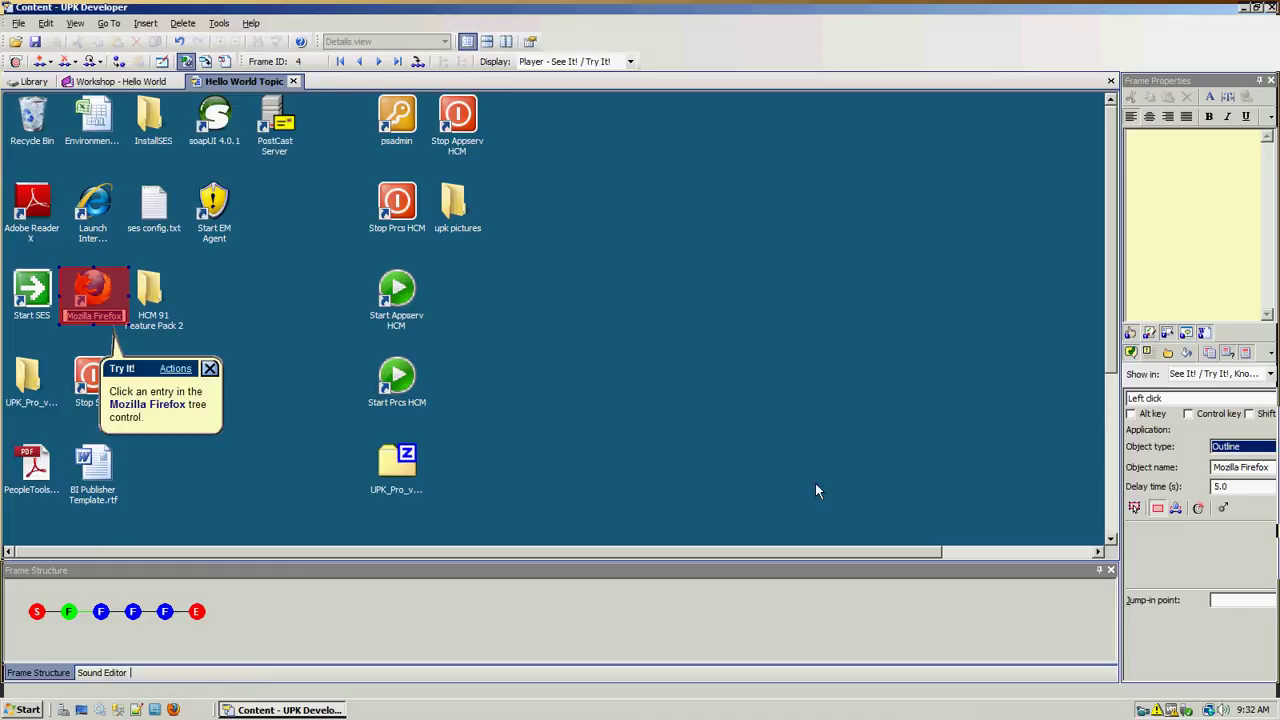
pyautogui.click(1255, 452)
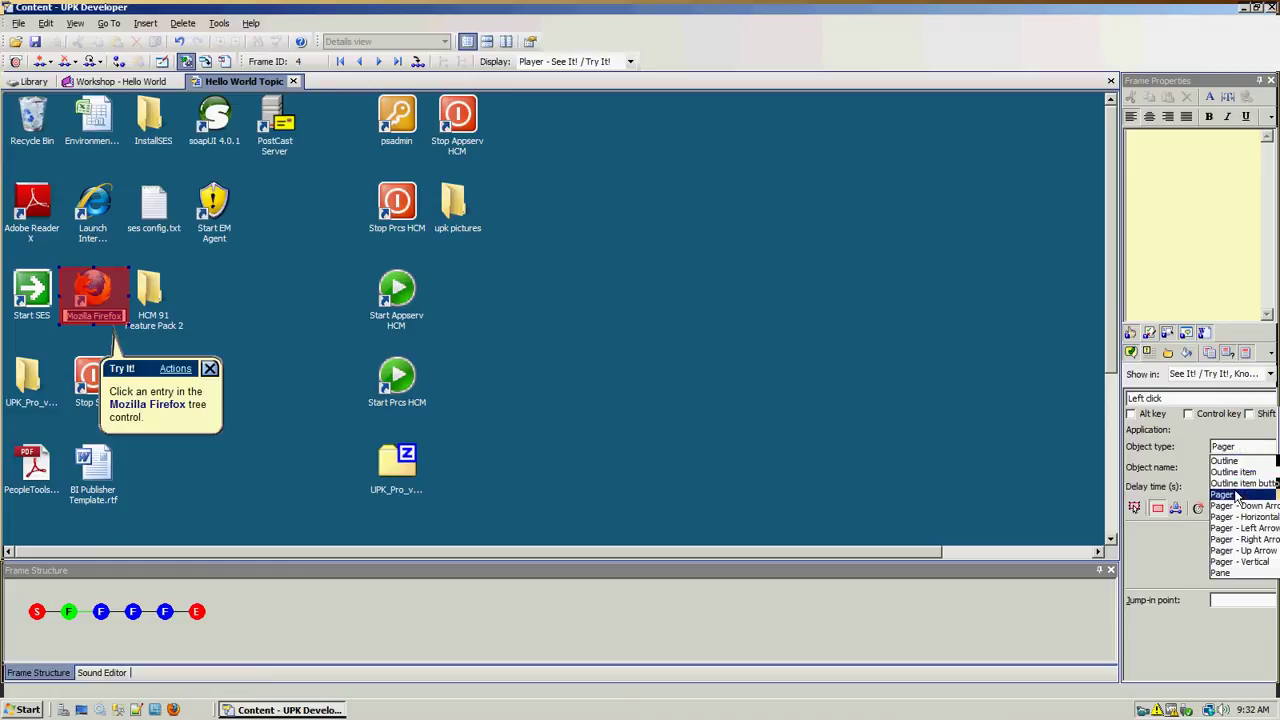
pyautogui.scroll(3, 1240, 515)
pyautogui.click(1233, 483)
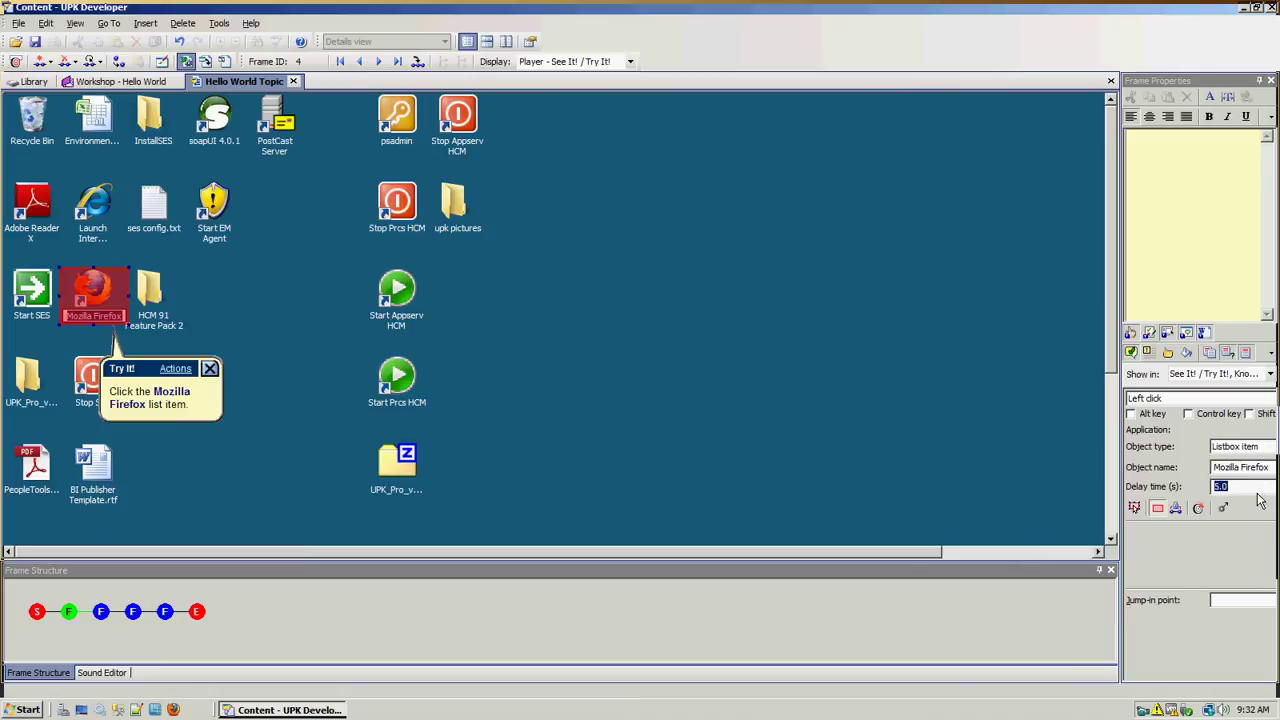
# Set the Mozilla Firefox frame's delay time to 3.0 seconds and add the cartoon face icon to its bubble
pyautogui.write('.0')
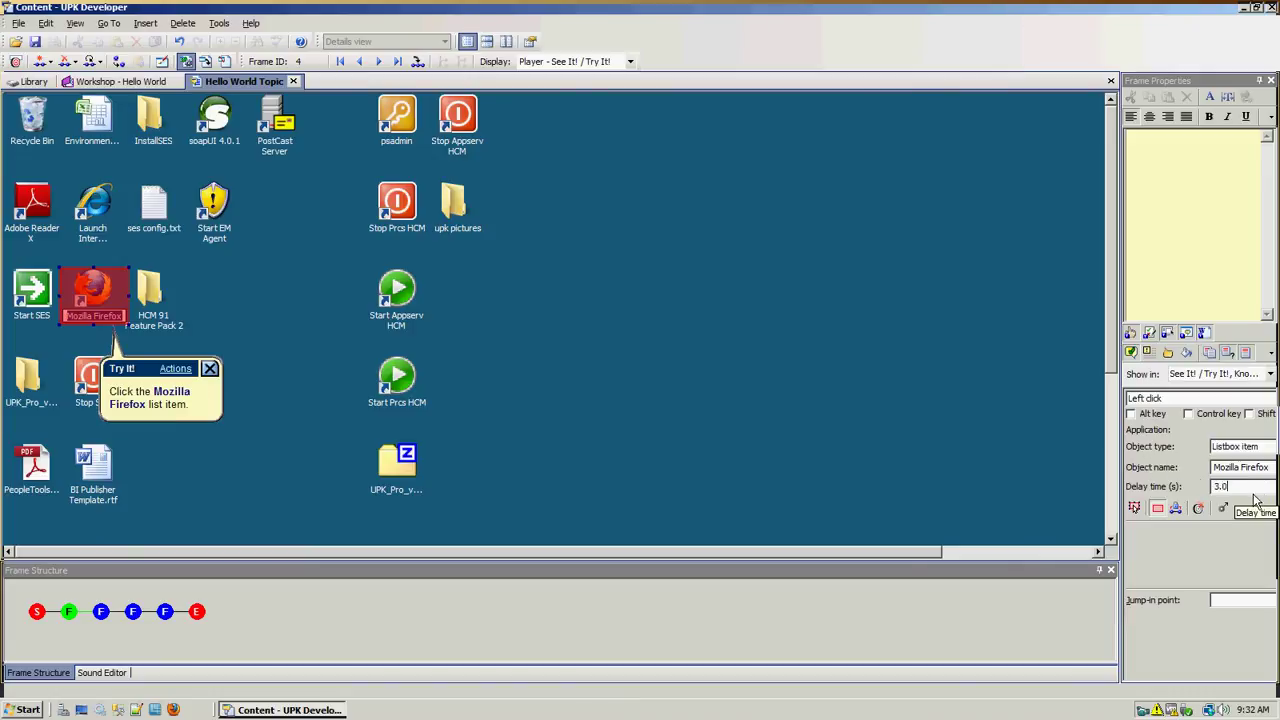
pyautogui.click(1157, 509)
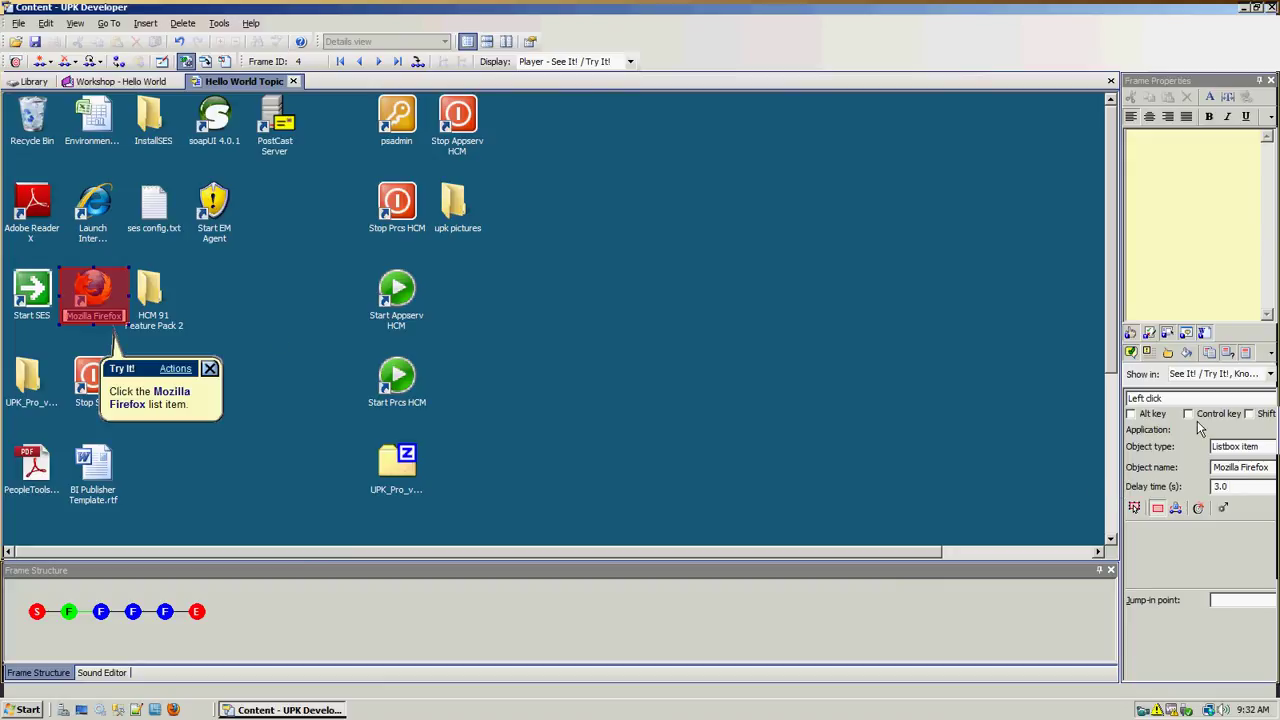
pyautogui.click(1148, 354)
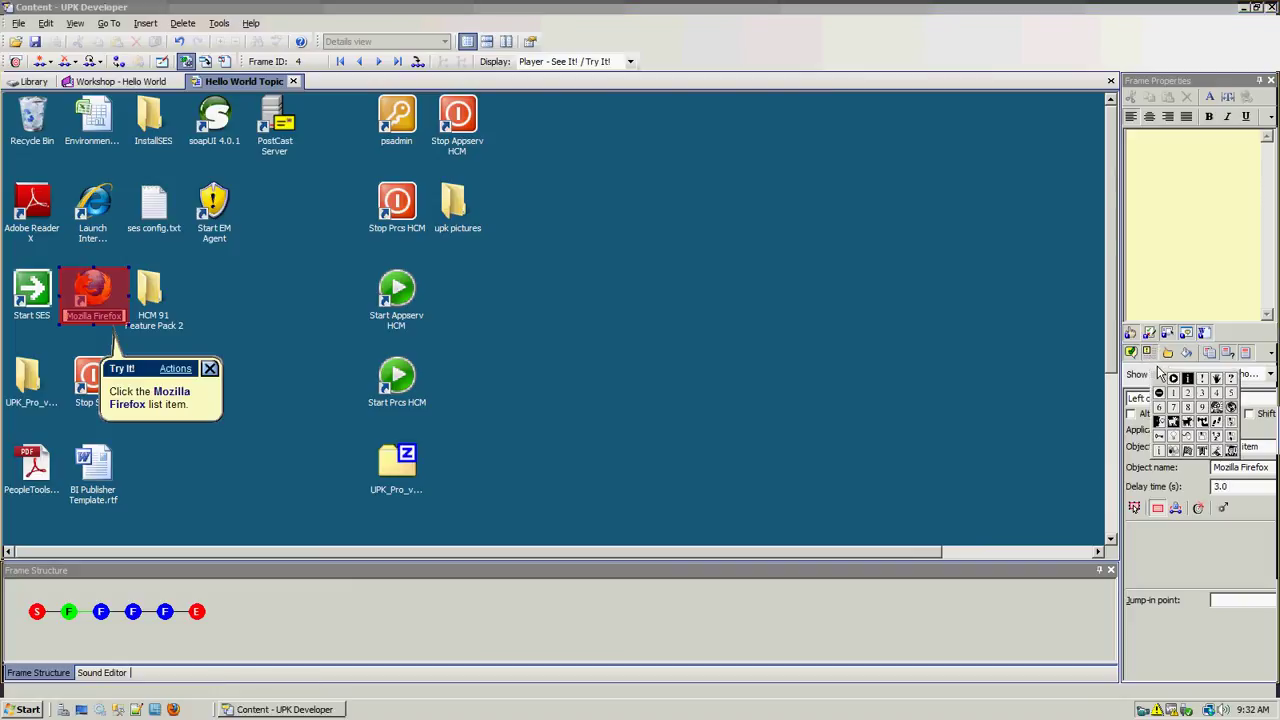
pyautogui.click(1218, 414)
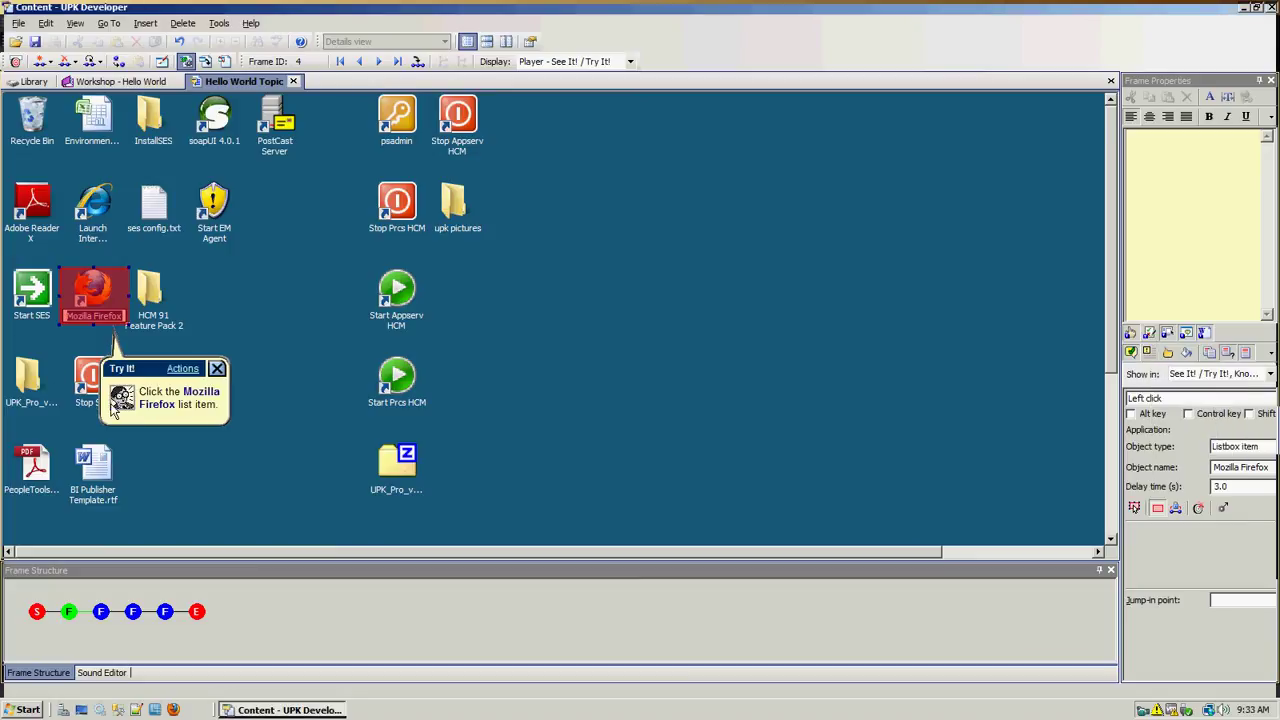
# Give the Mozilla Firefox bubble a Left top pointer and reposition it beside the action area
pyautogui.click(1166, 356)
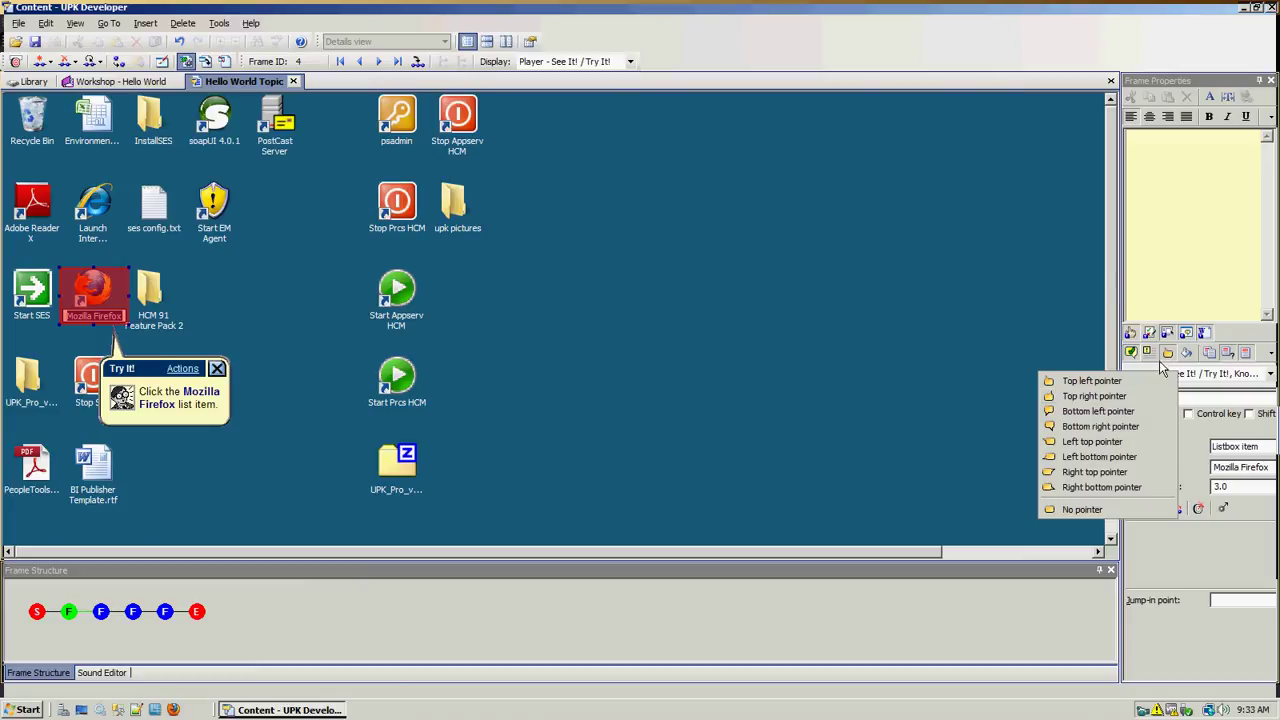
pyautogui.click(1080, 444)
pyautogui.moveTo(219, 294); pyautogui.dragTo(553, 258)
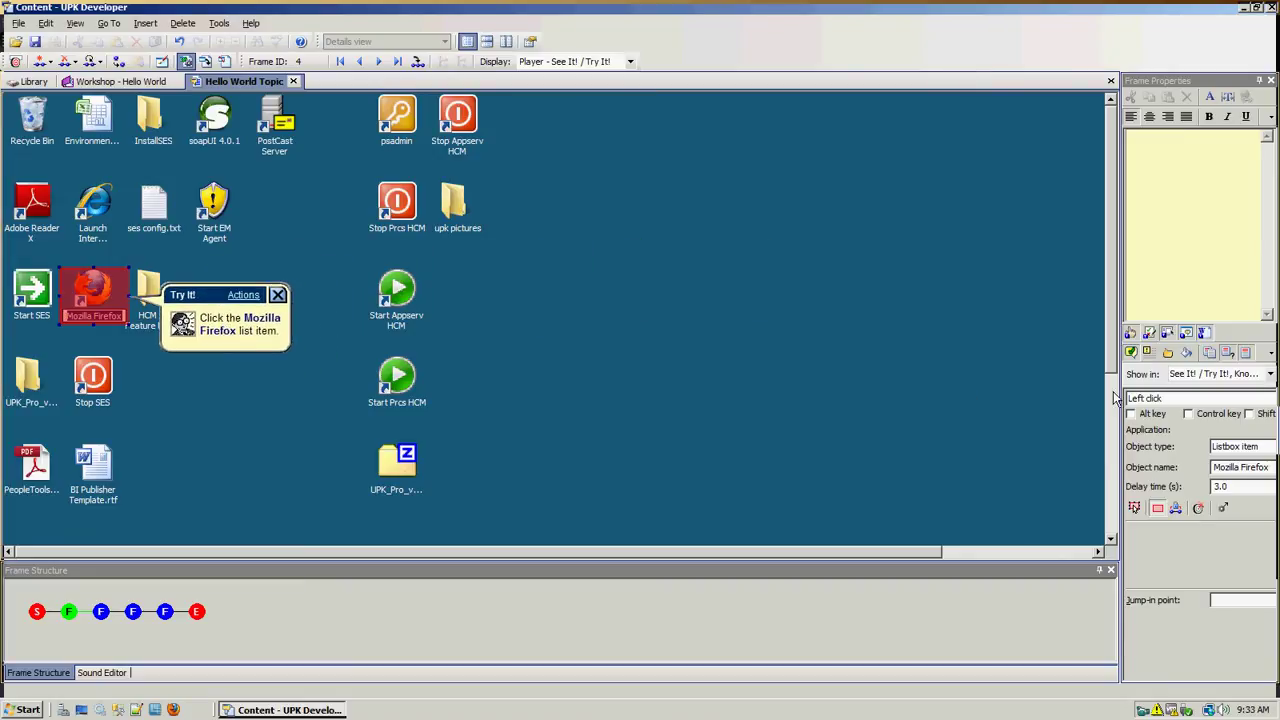
# Convert the bubble's template text to editable custom text and change the bubble's background color to orange
pyautogui.click(1209, 354)
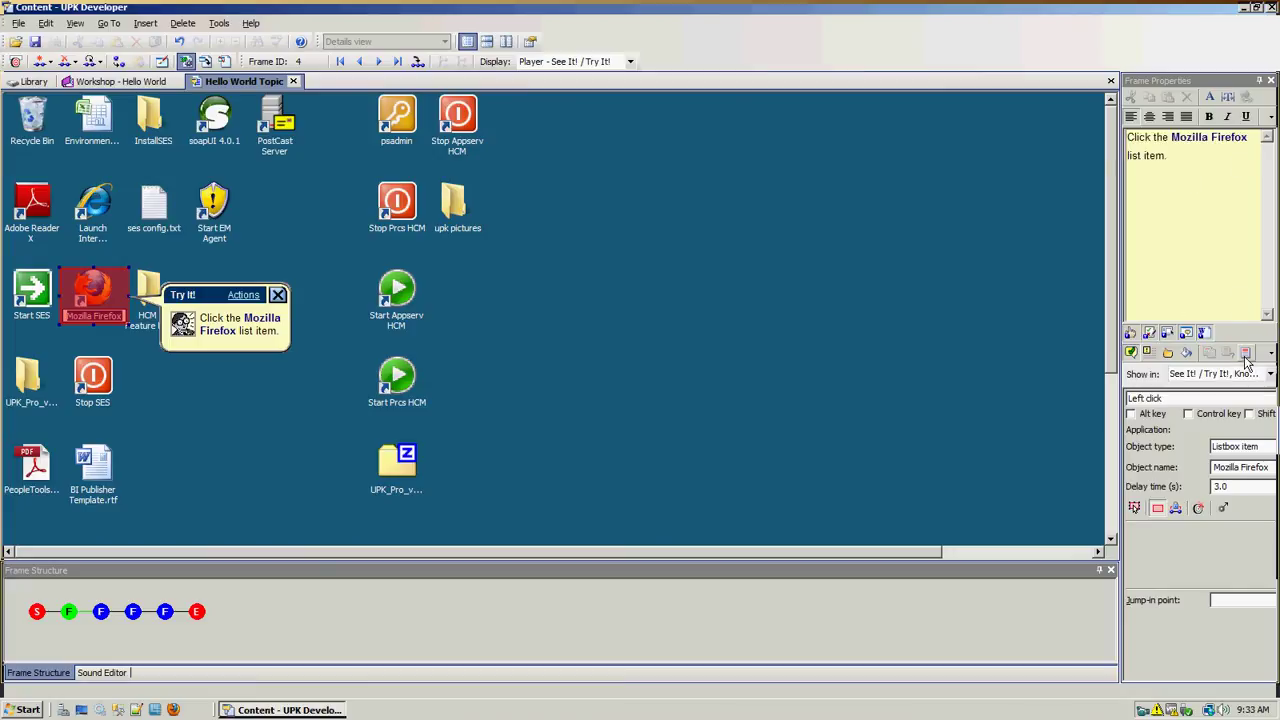
pyautogui.click(1183, 368)
pyautogui.click(497, 317)
pyautogui.click(492, 461)
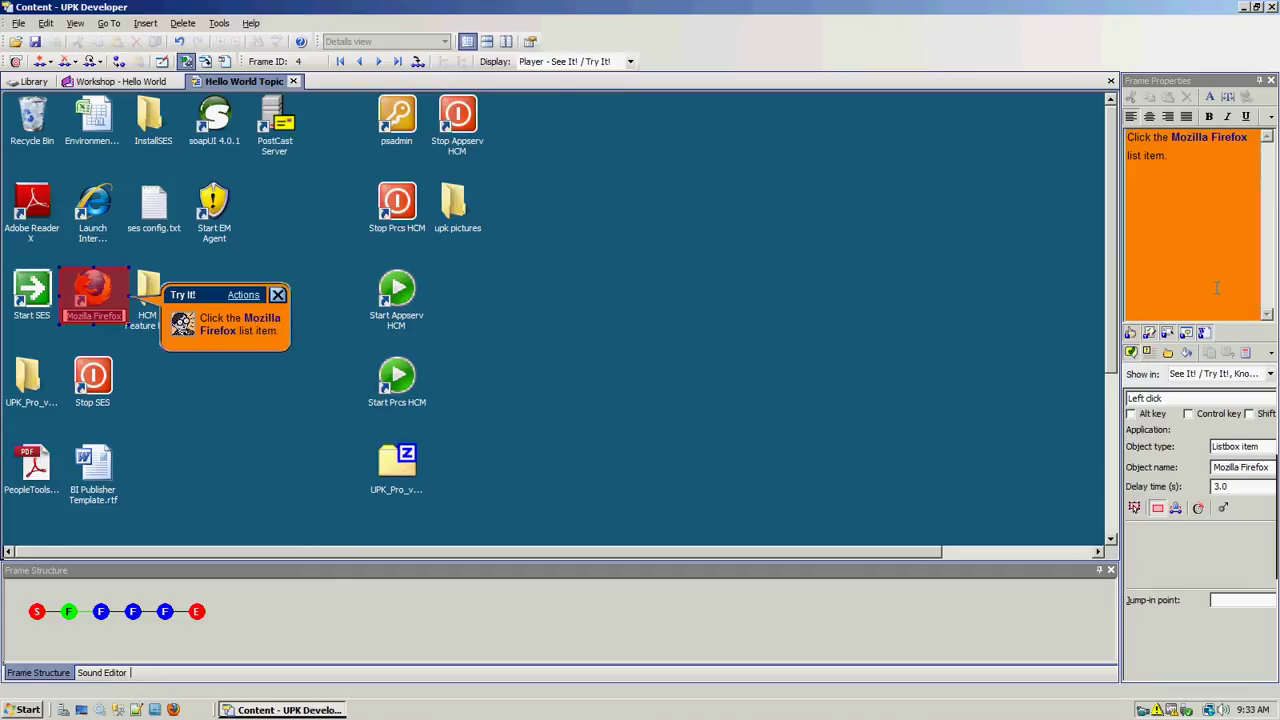
# Append "<extra information>" to the bubble text, separated from the Mozilla Firefox instruction by a blank line
pyautogui.click(1188, 158)
pyautogui.press('Return')
pyautogui.press('Return')
pyautogui.write('<extra information>')
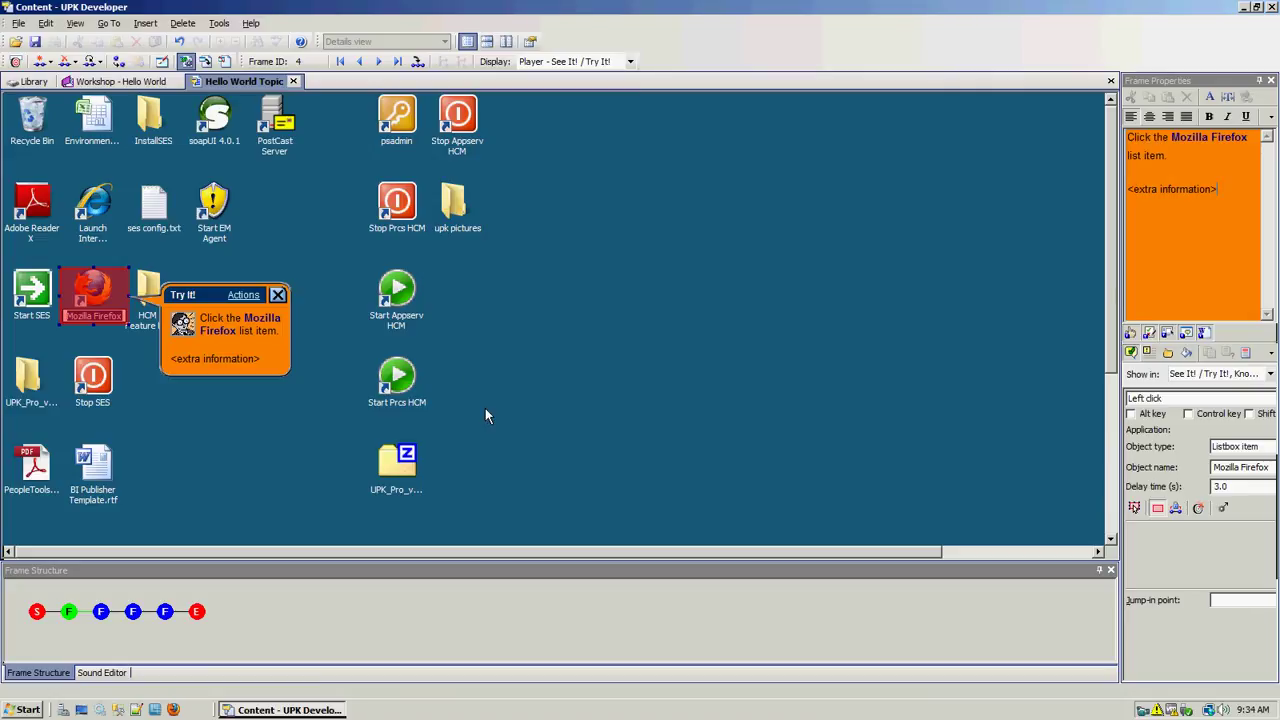
# Check the jump-in point field, view the start frame and return to the first action frame
pyautogui.click(1253, 599)
pyautogui.click(33, 617)
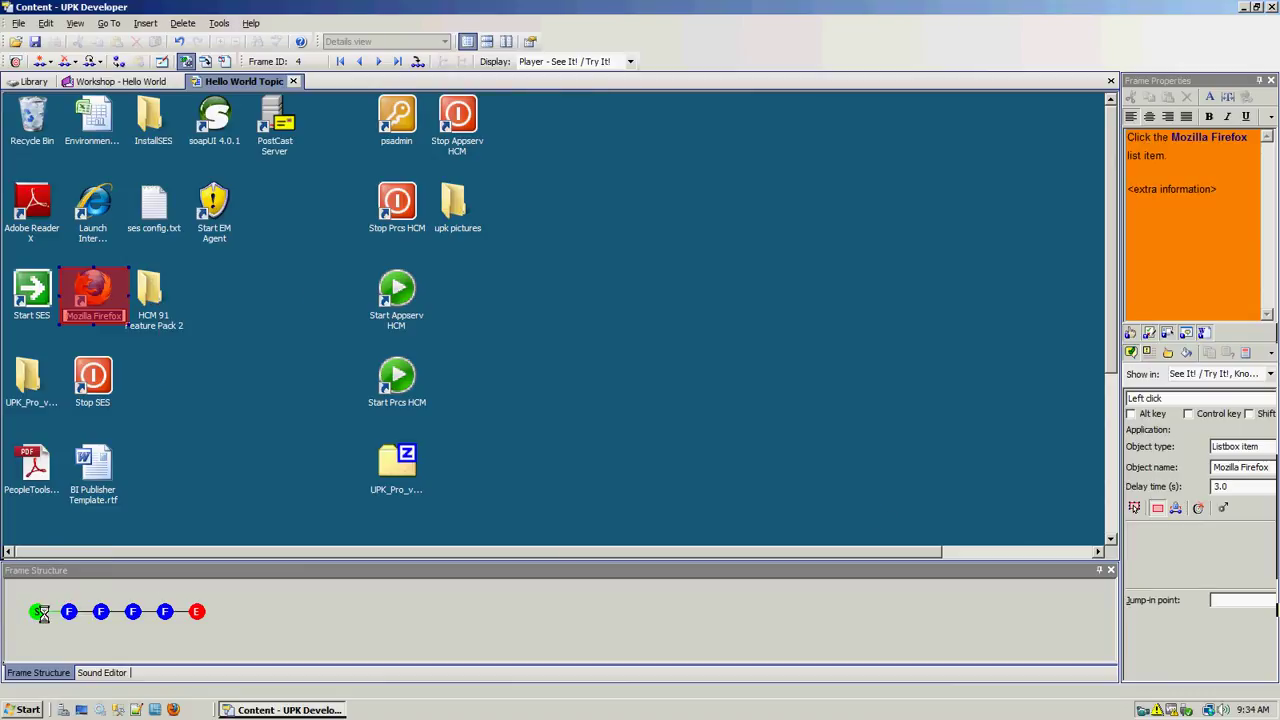
pyautogui.click(70, 617)
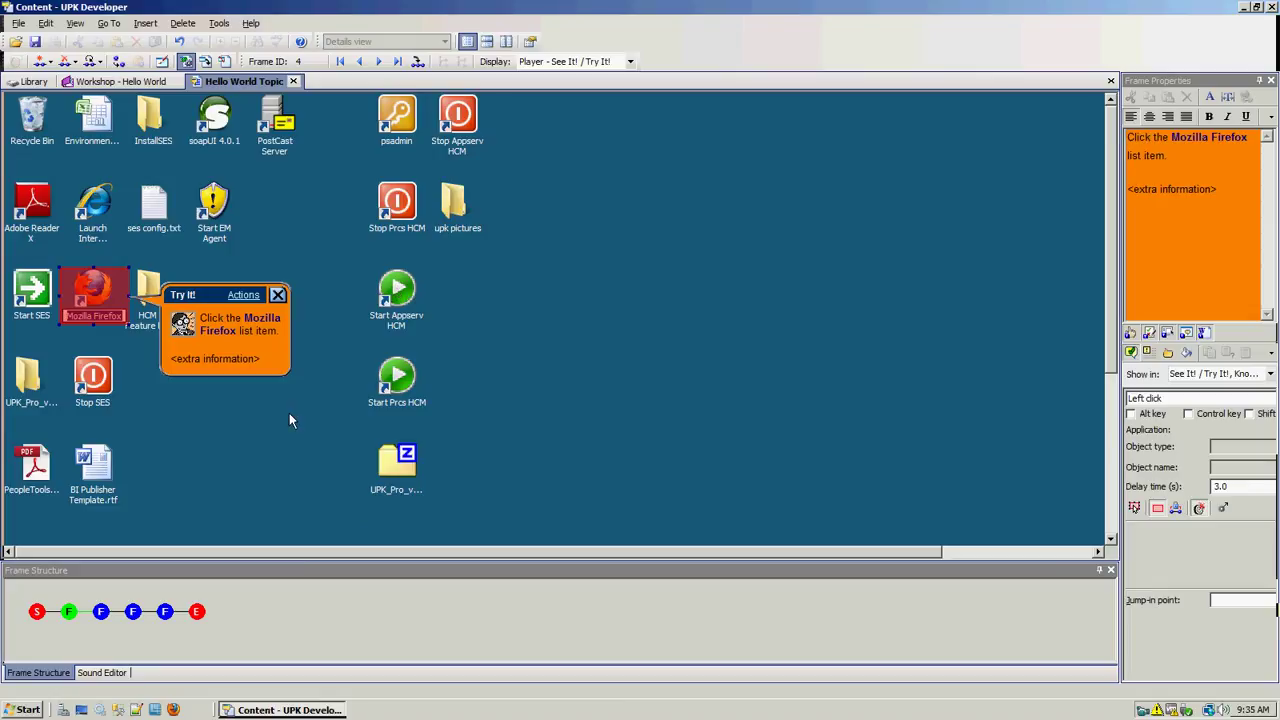
pyautogui.click(103, 673)
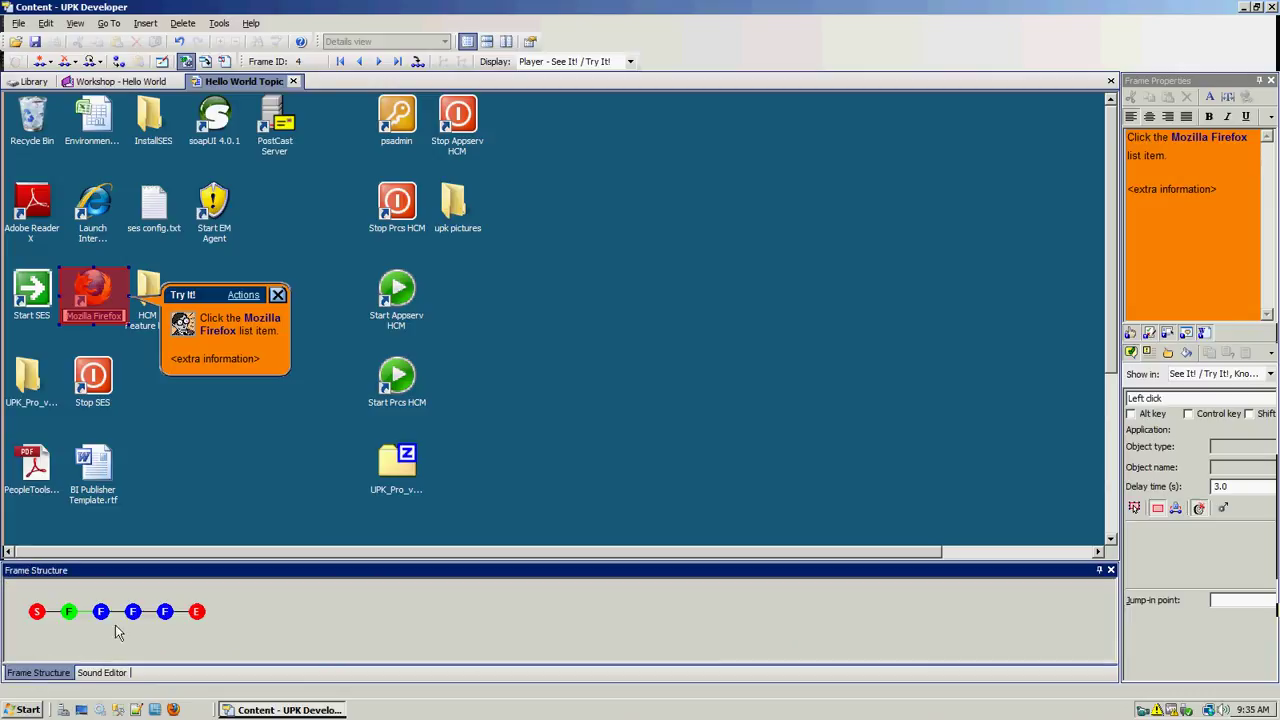
pyautogui.click(18, 23)
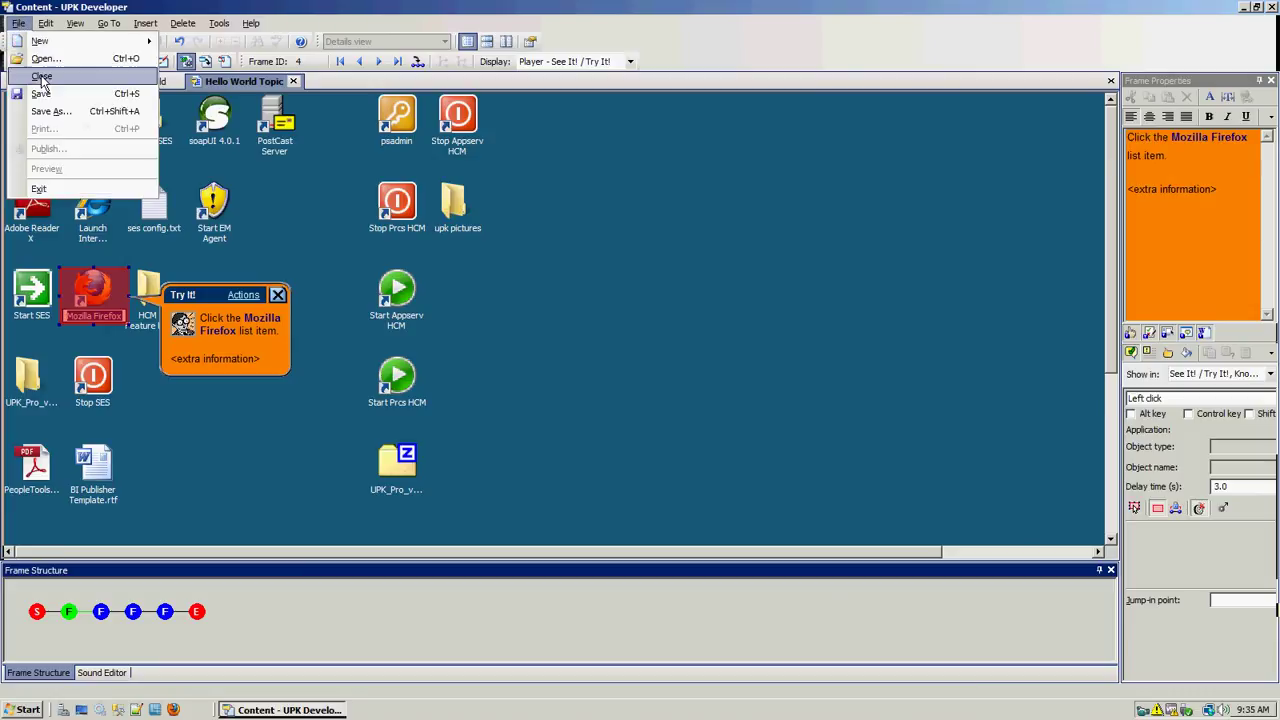
pyautogui.moveTo(88, 23)
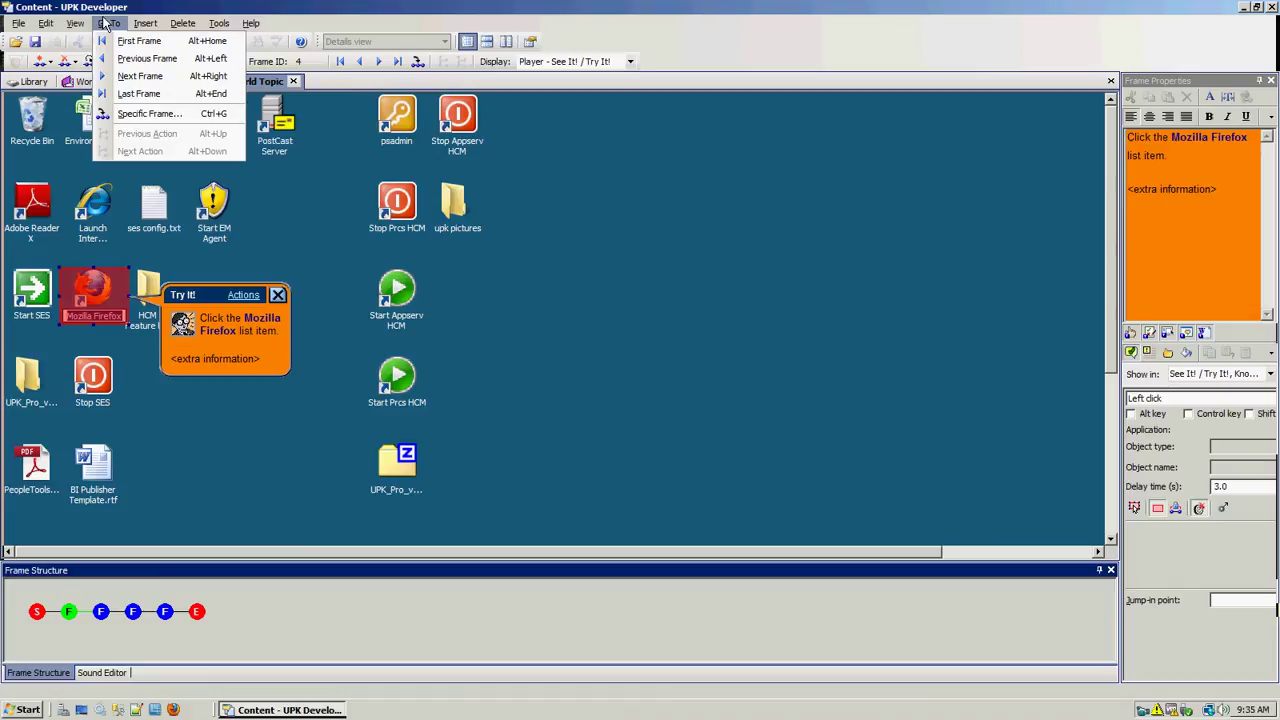
pyautogui.click(360, 225)
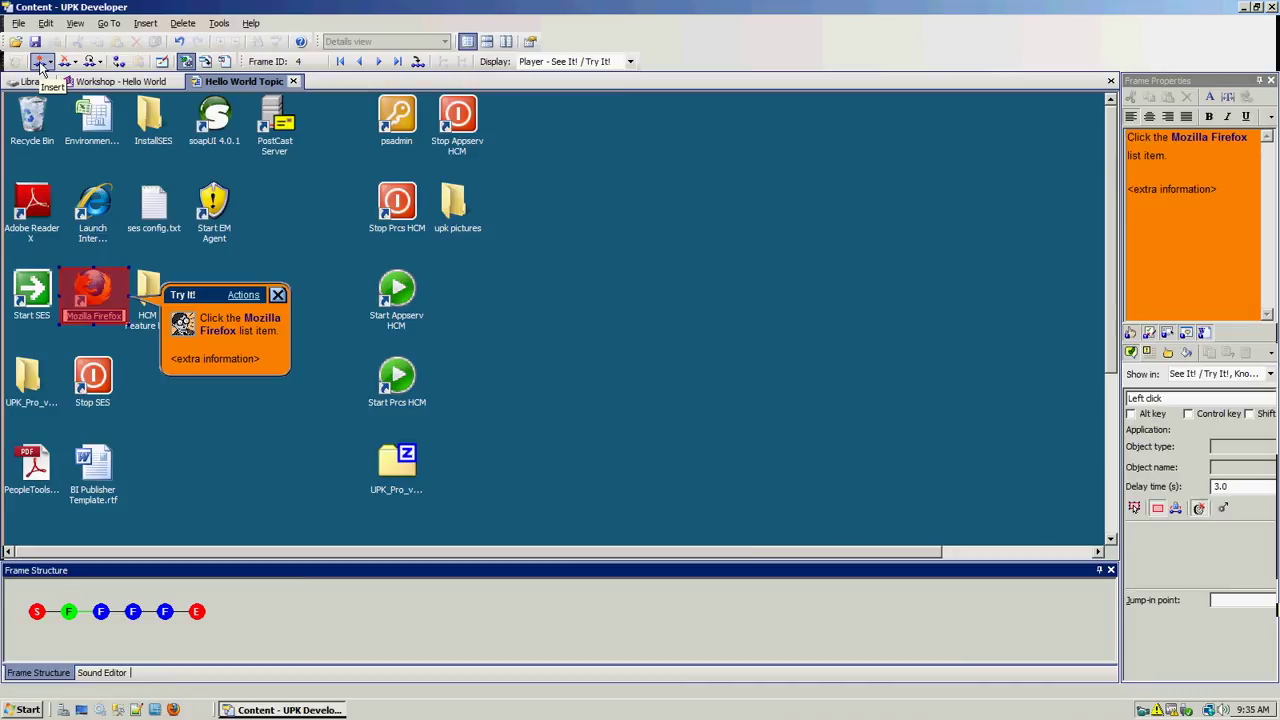
# Insert a decision frame after the web address input frame, naming its path "Example"
pyautogui.click(104, 614)
pyautogui.press('Right')
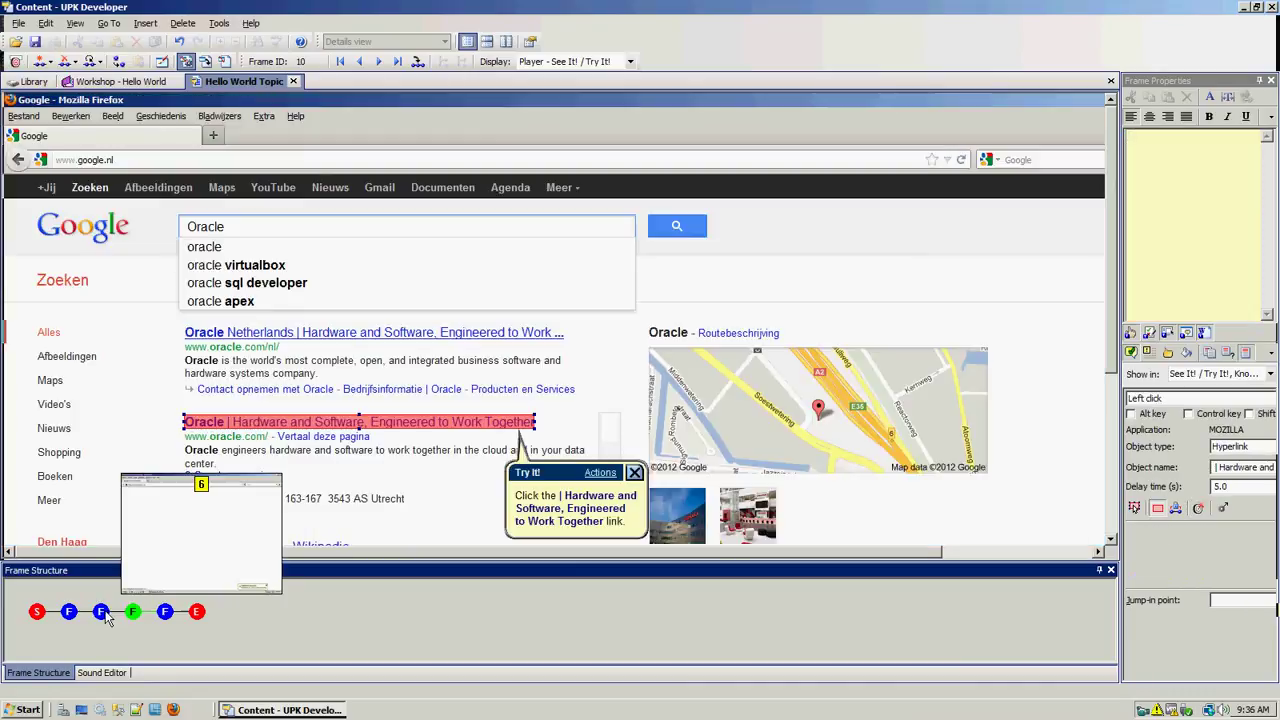
pyautogui.click(103, 613)
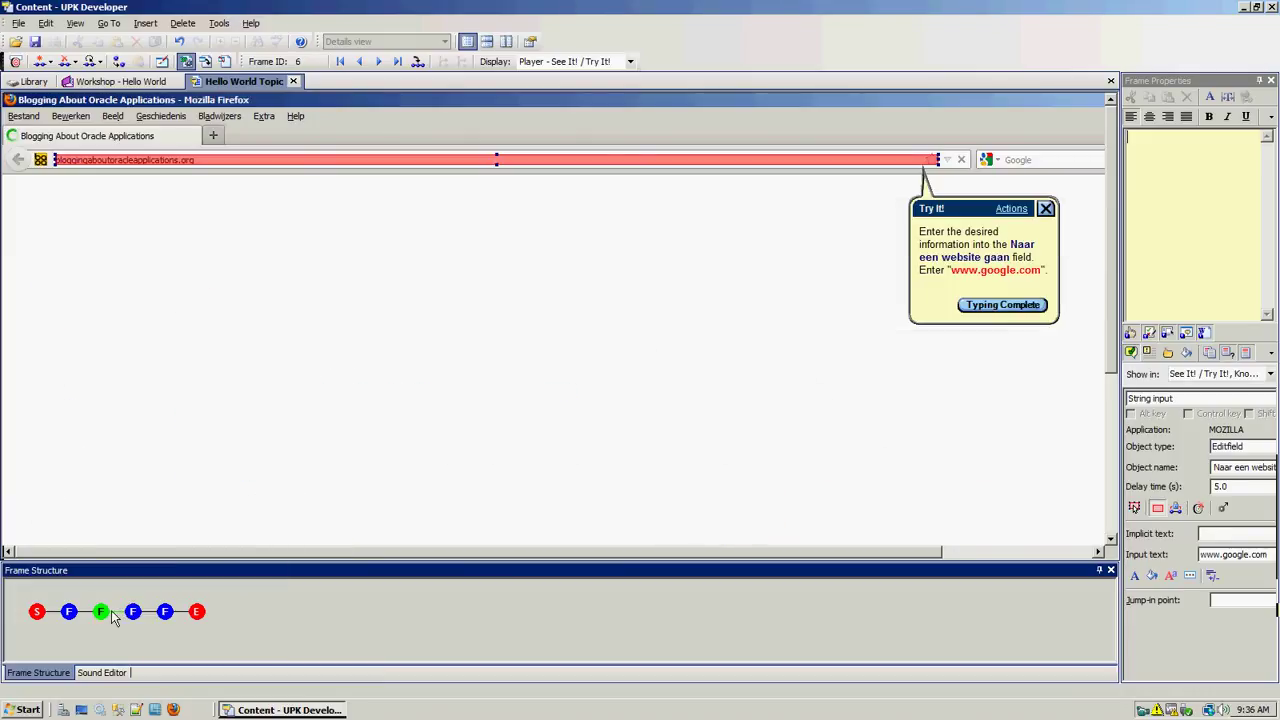
pyautogui.click(48, 62)
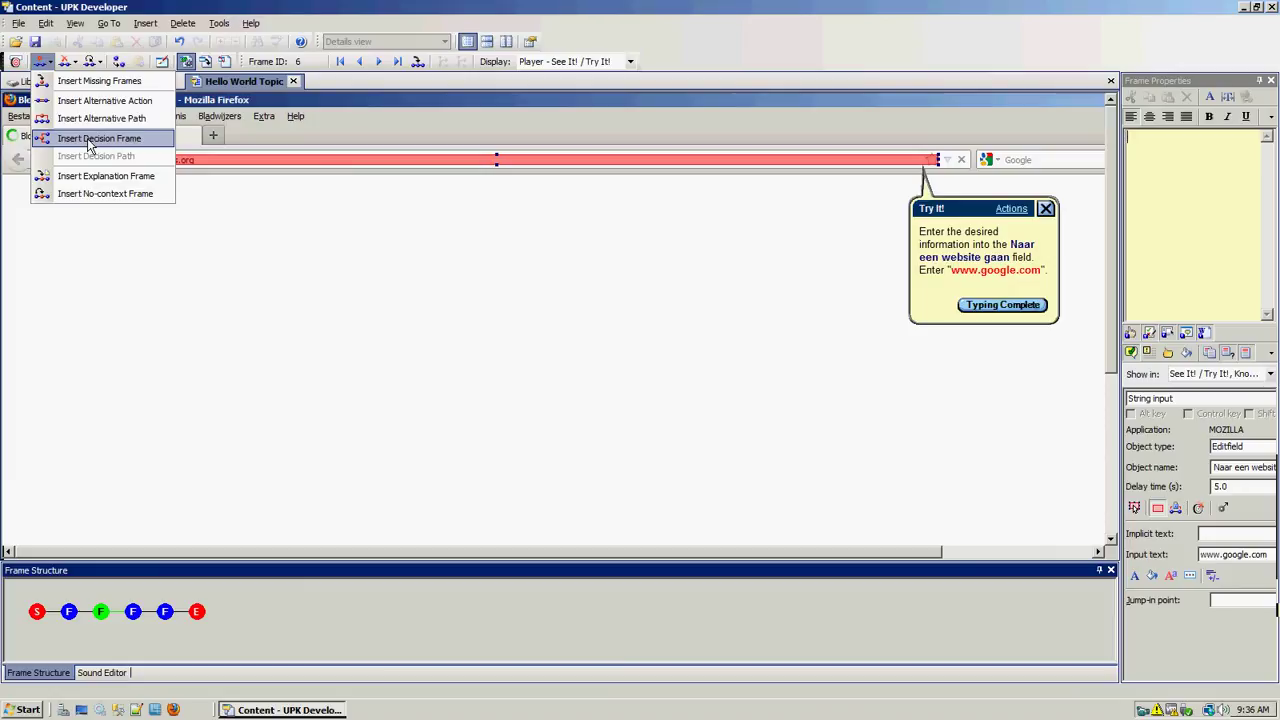
pyautogui.click(88, 142)
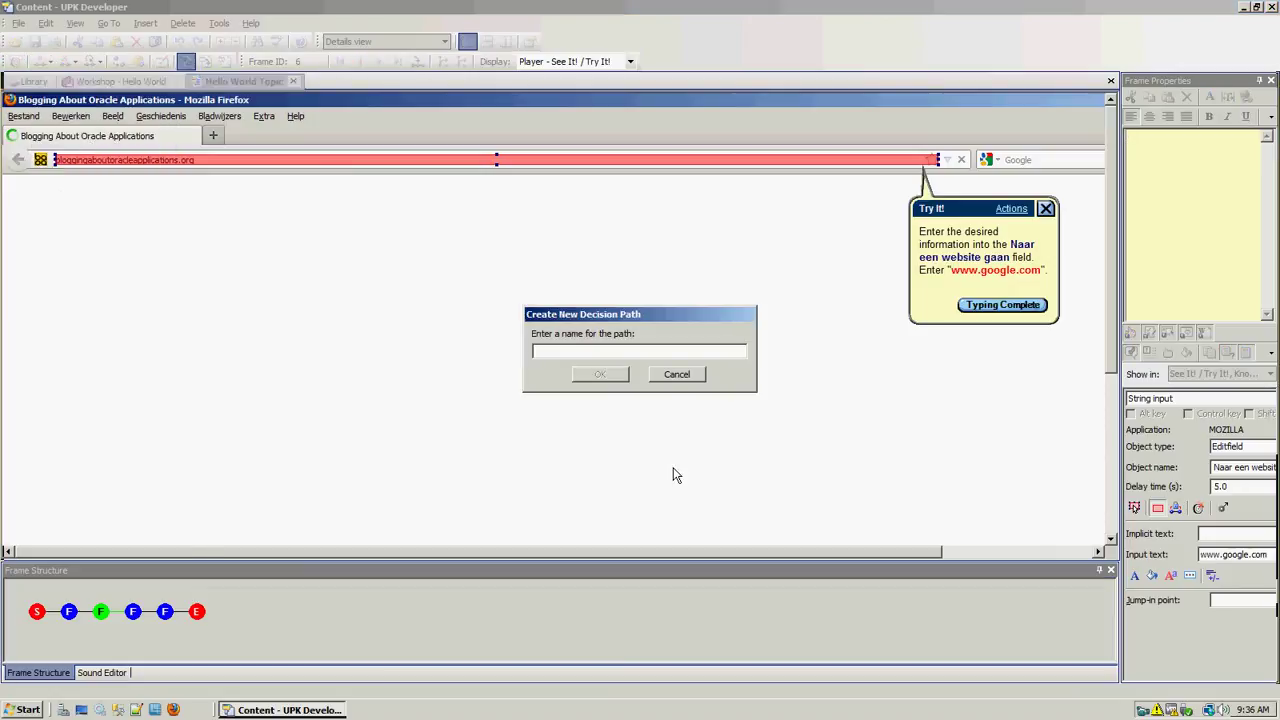
pyautogui.write('Exp')
pyautogui.write('ample')
pyautogui.press('Return')
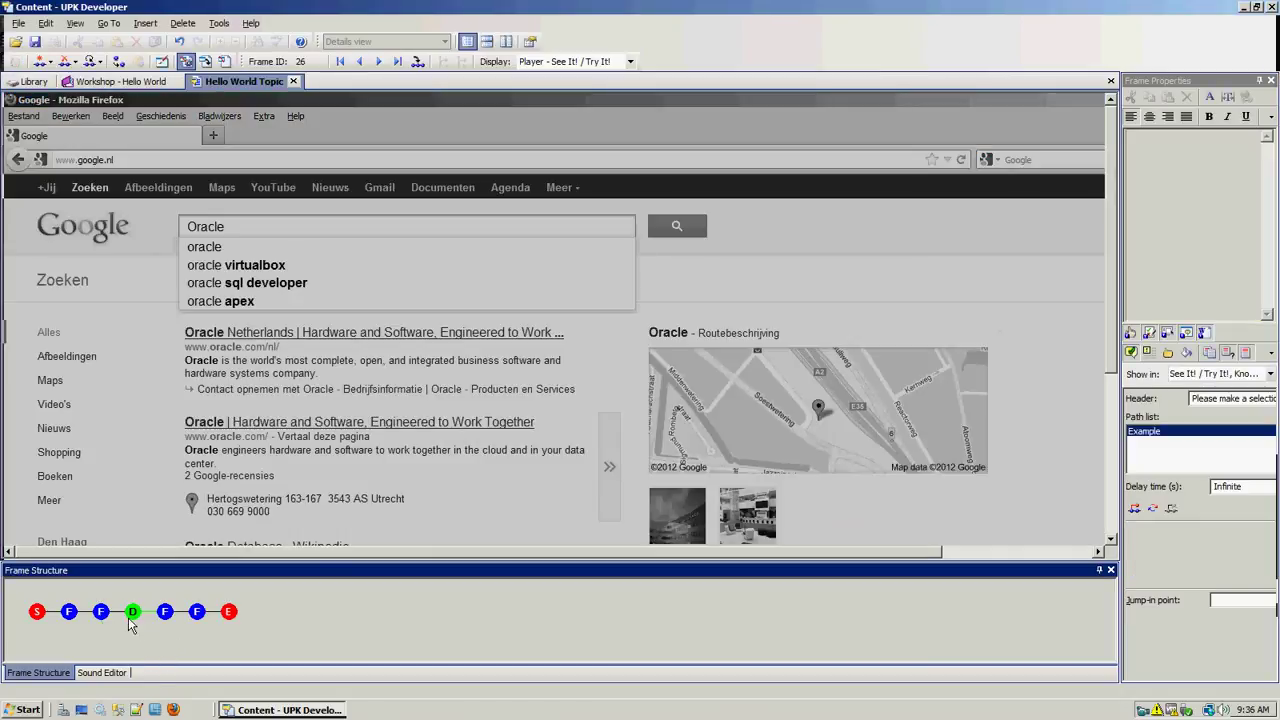
pyautogui.moveTo(136, 625)
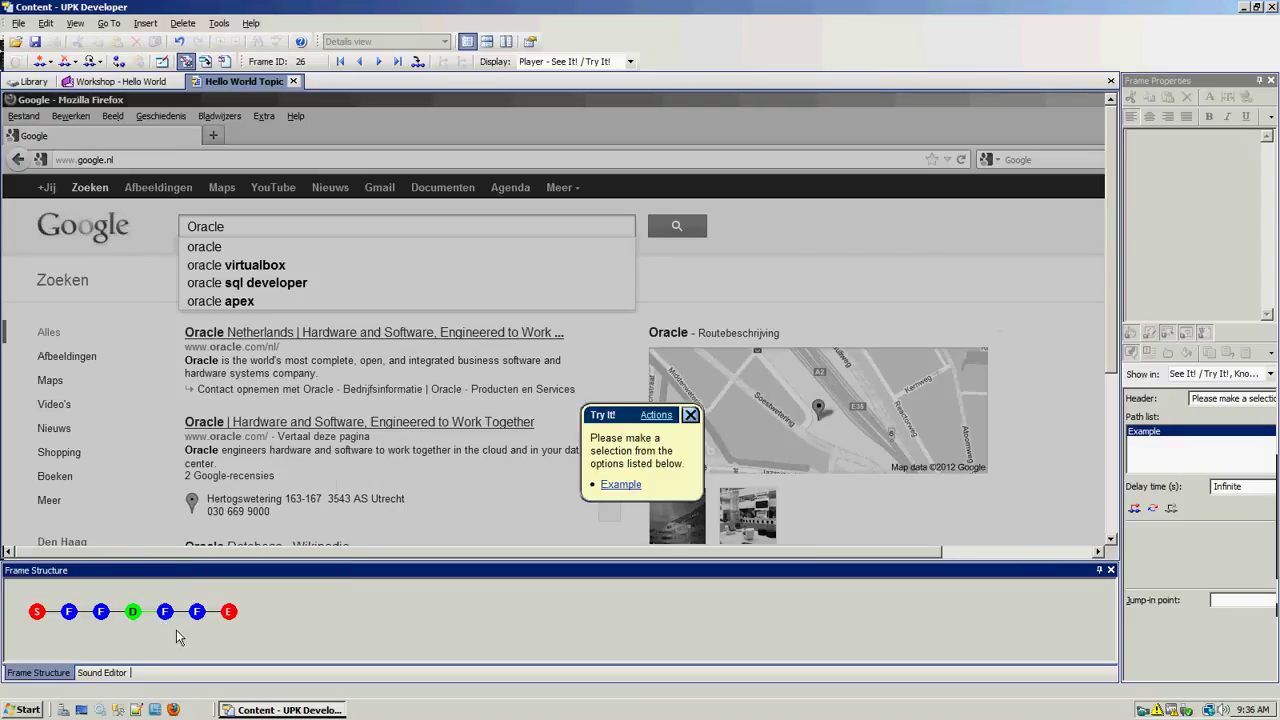
# Start the recorder for inserting missing frames at the decision frame and finish it without recording anything
pyautogui.click(42, 61)
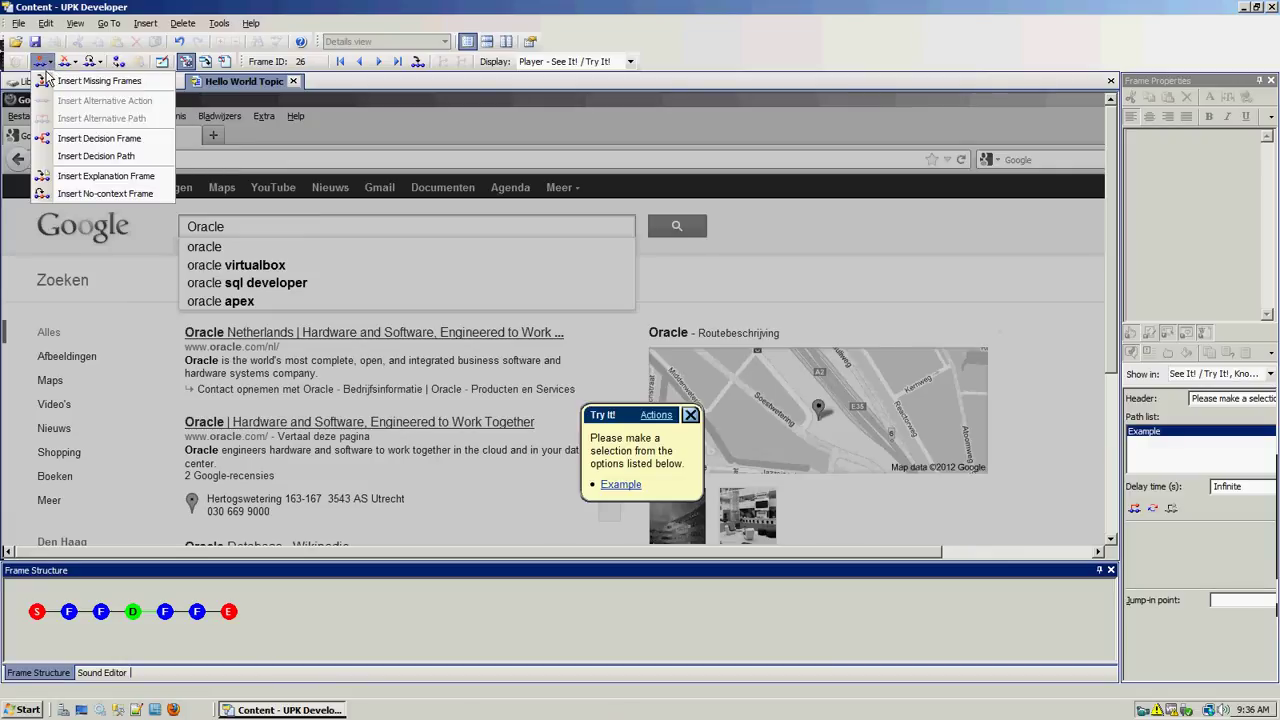
pyautogui.click(52, 82)
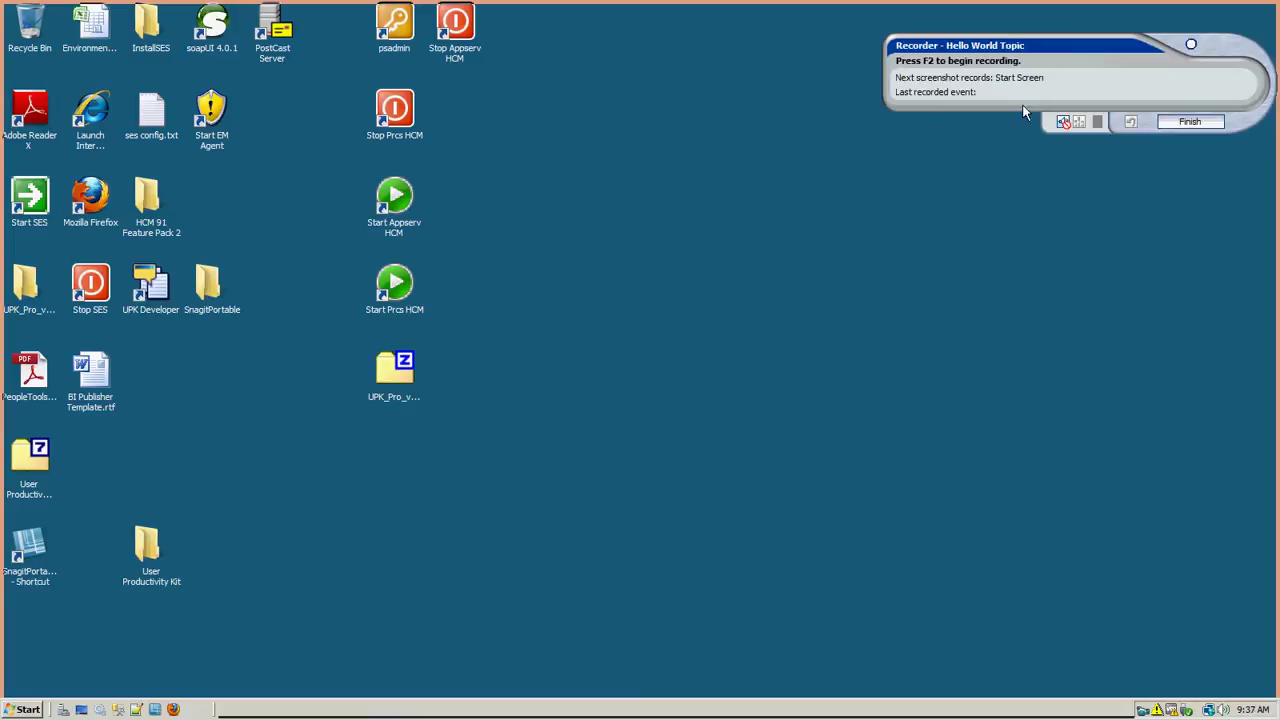
pyautogui.click(849, 180)
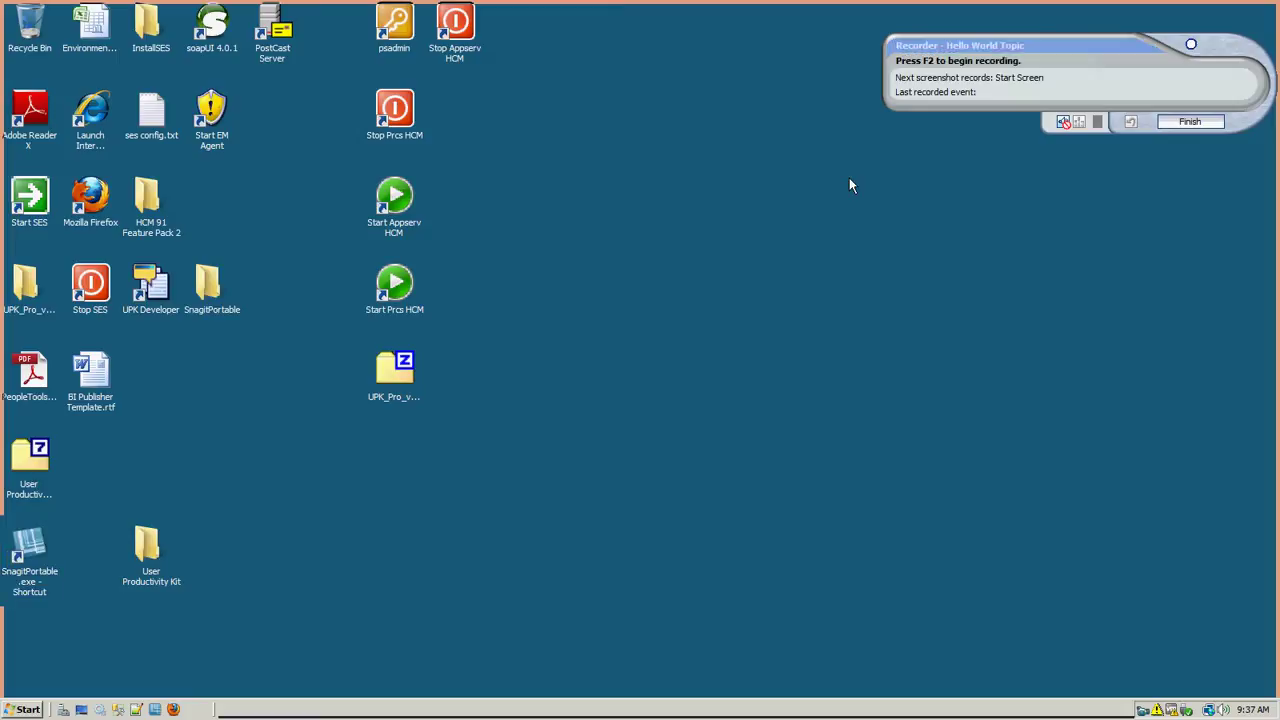
pyautogui.click(1189, 121)
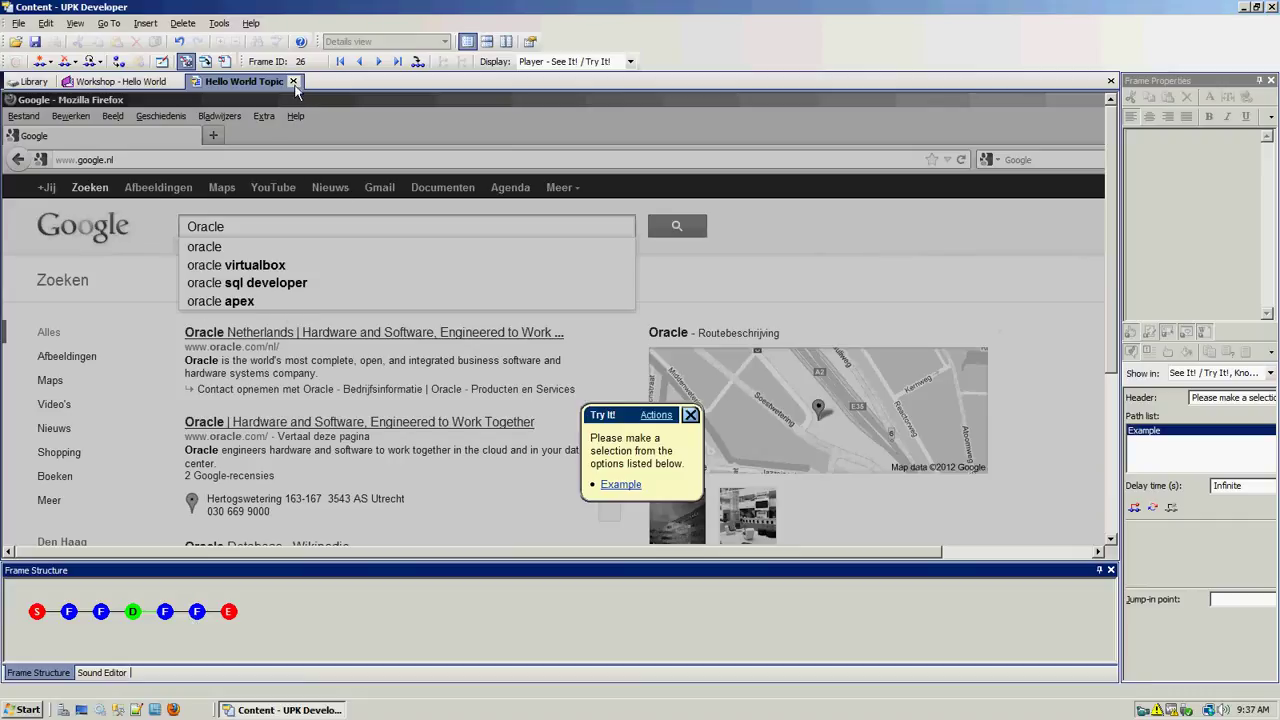
# Delete the decision frame with its Example path and return to the Google search results frame
pyautogui.click(67, 64)
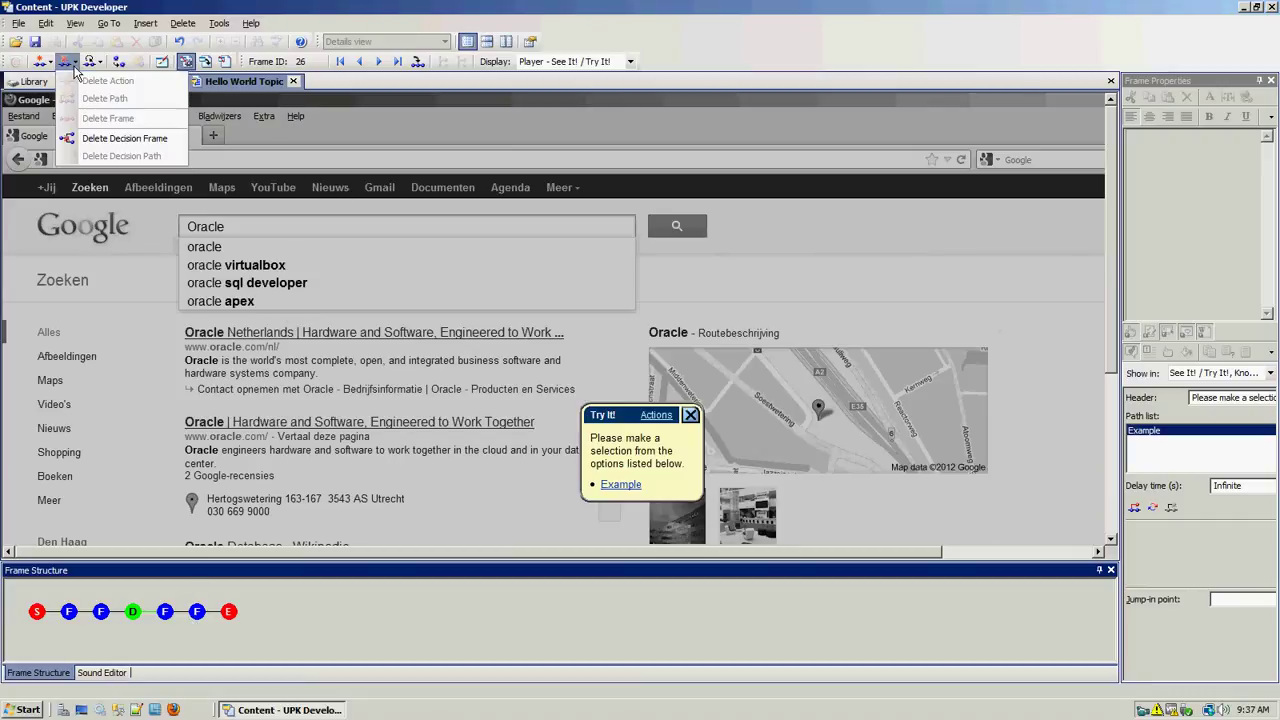
pyautogui.click(158, 138)
pyautogui.click(683, 403)
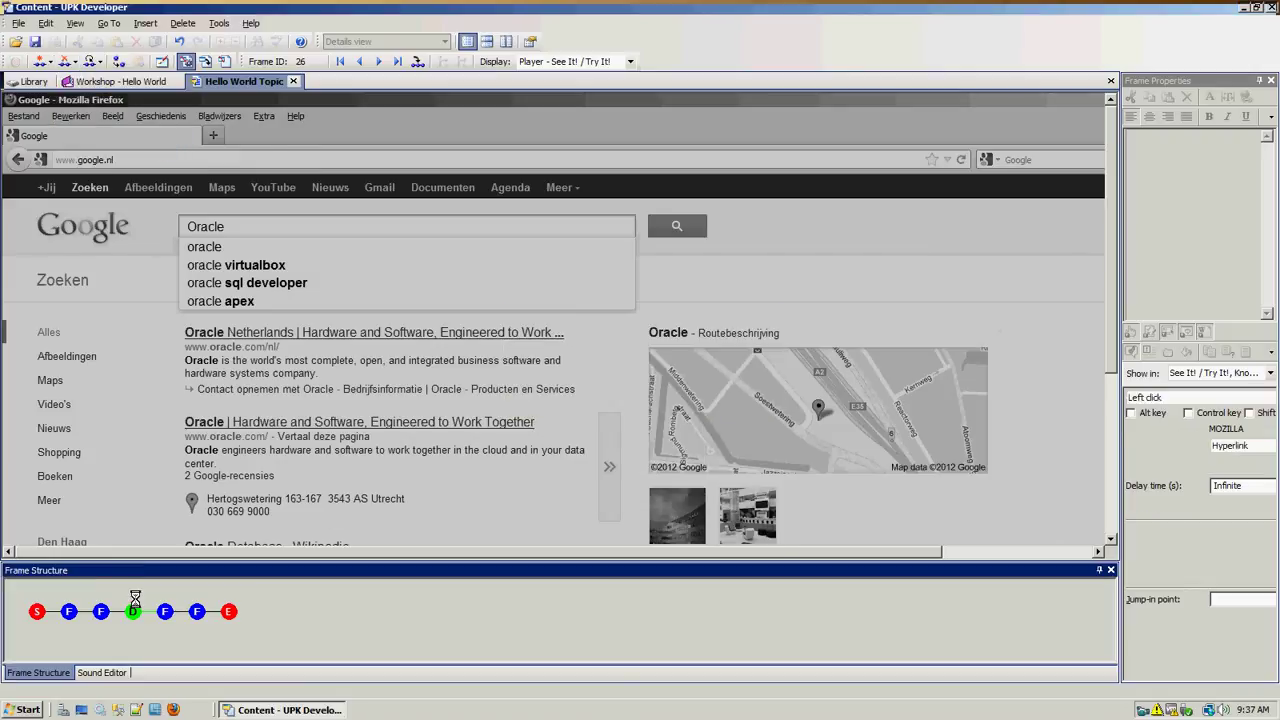
pyautogui.click(101, 611)
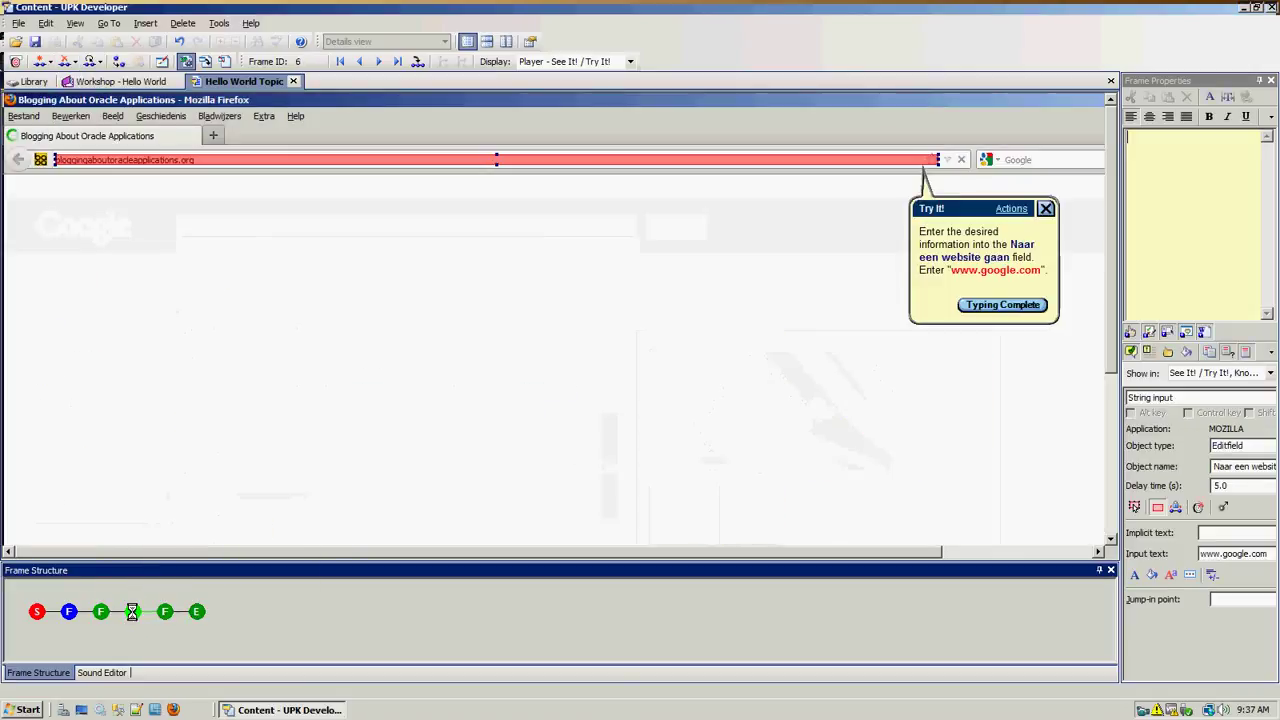
pyautogui.click(165, 611)
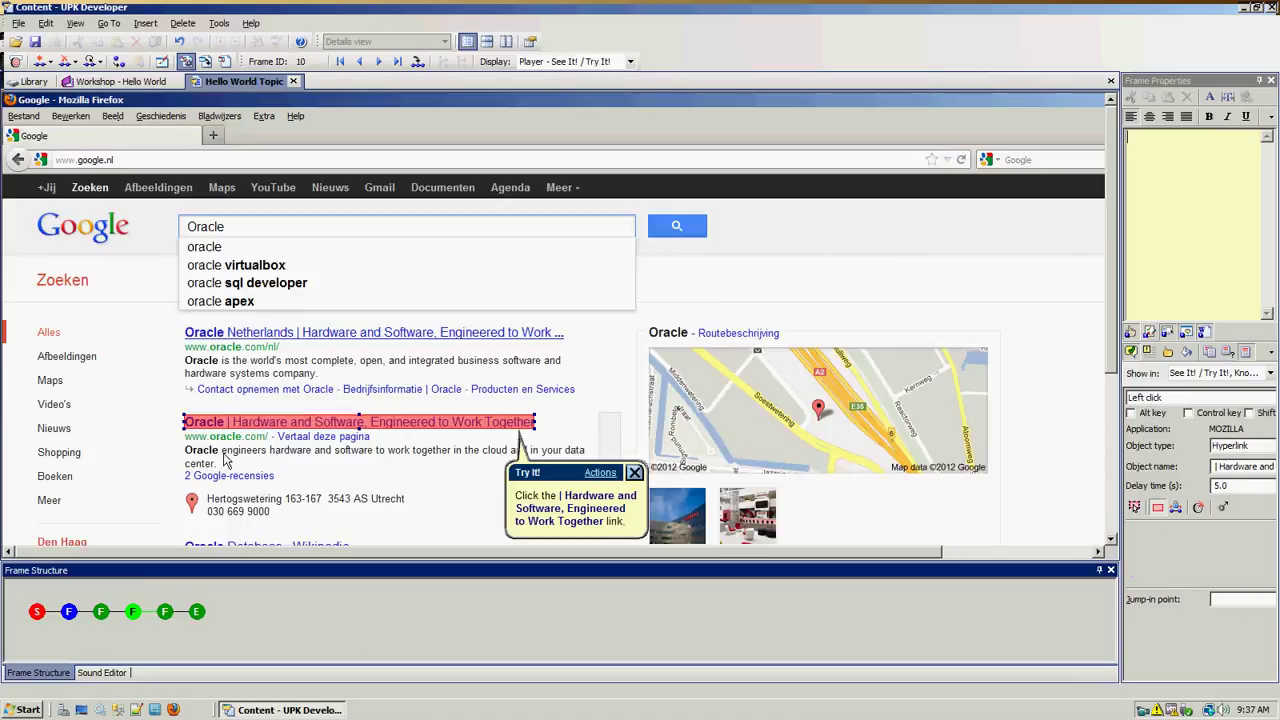
pyautogui.click(66, 61)
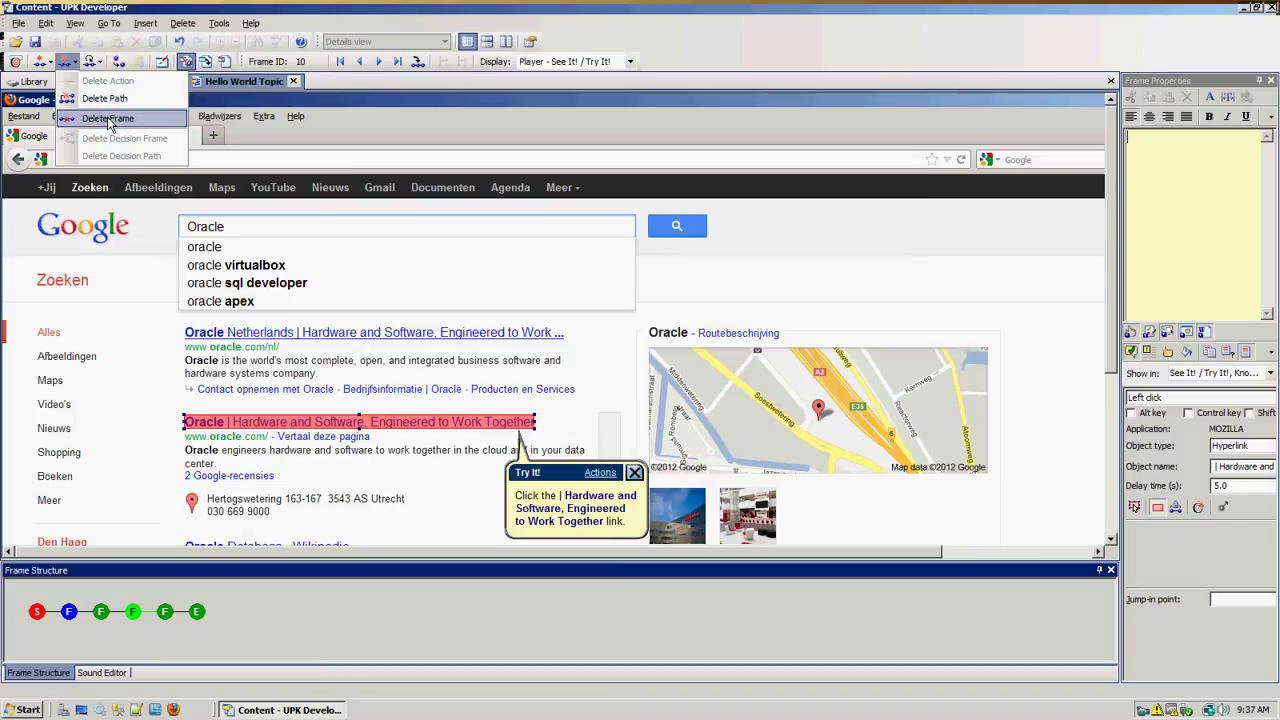
pyautogui.click(88, 63)
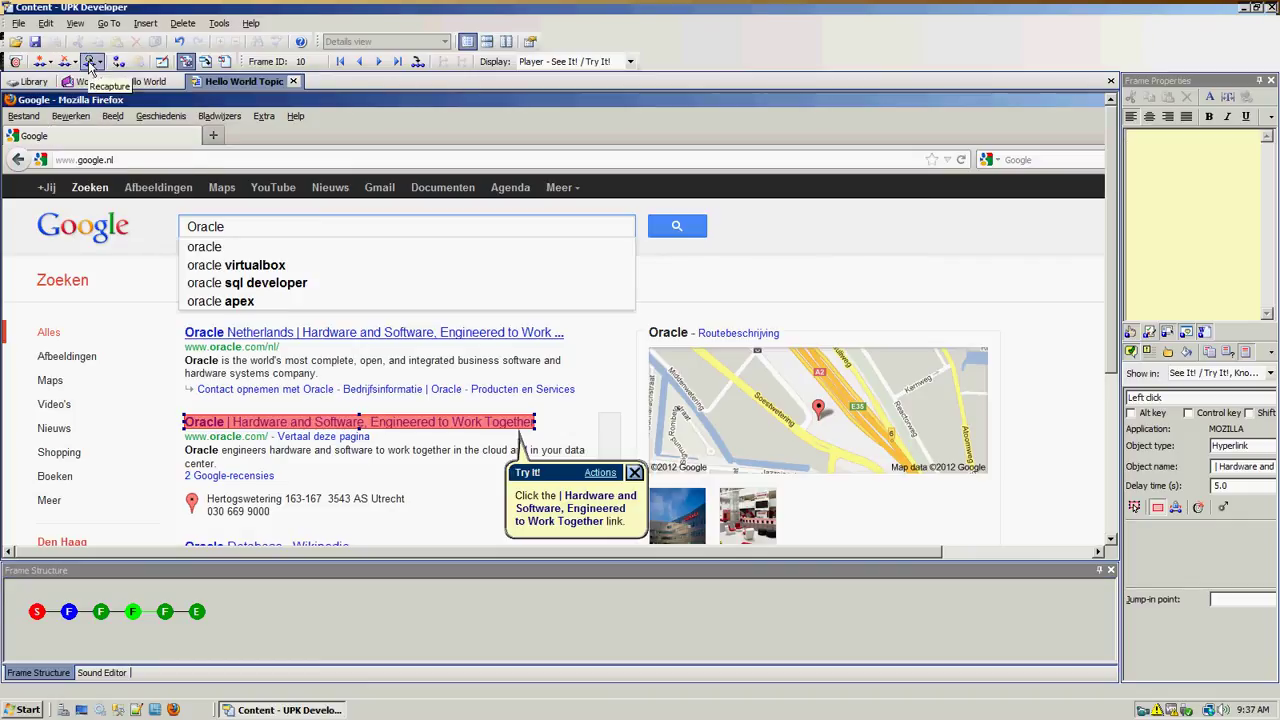
pyautogui.click(99, 64)
pyautogui.click(99, 64)
pyautogui.click(99, 65)
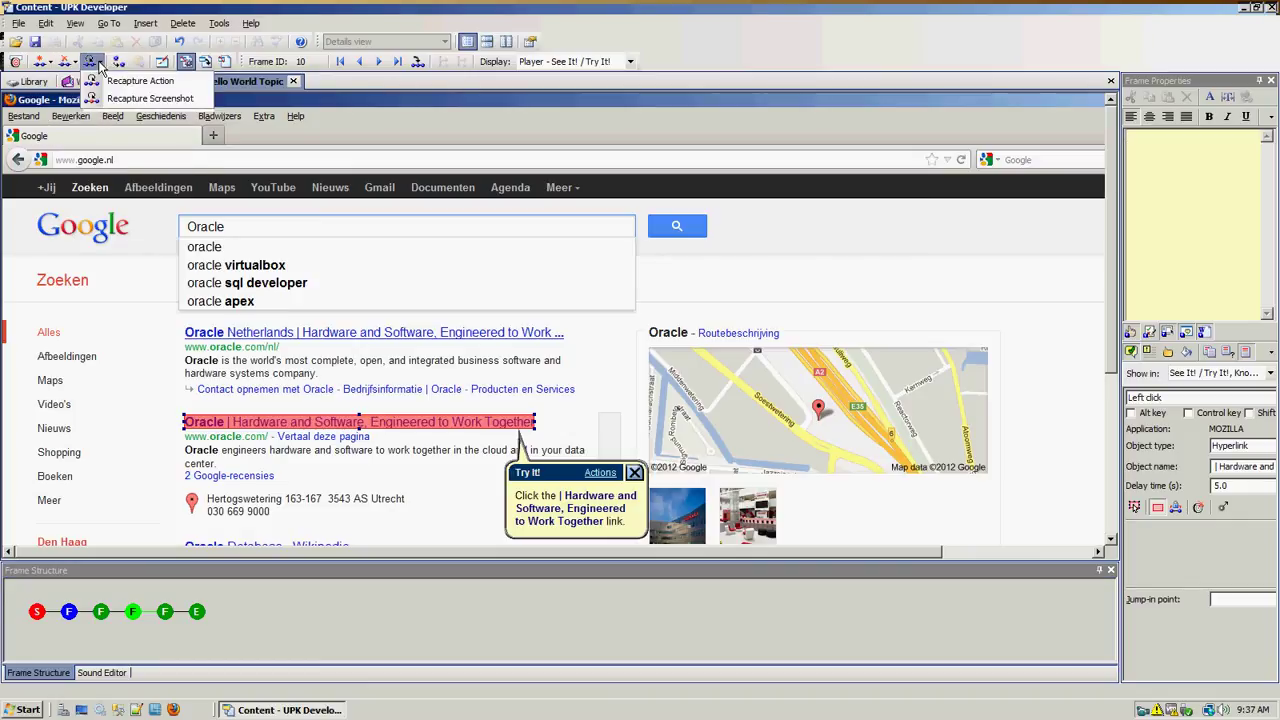
pyautogui.click(107, 88)
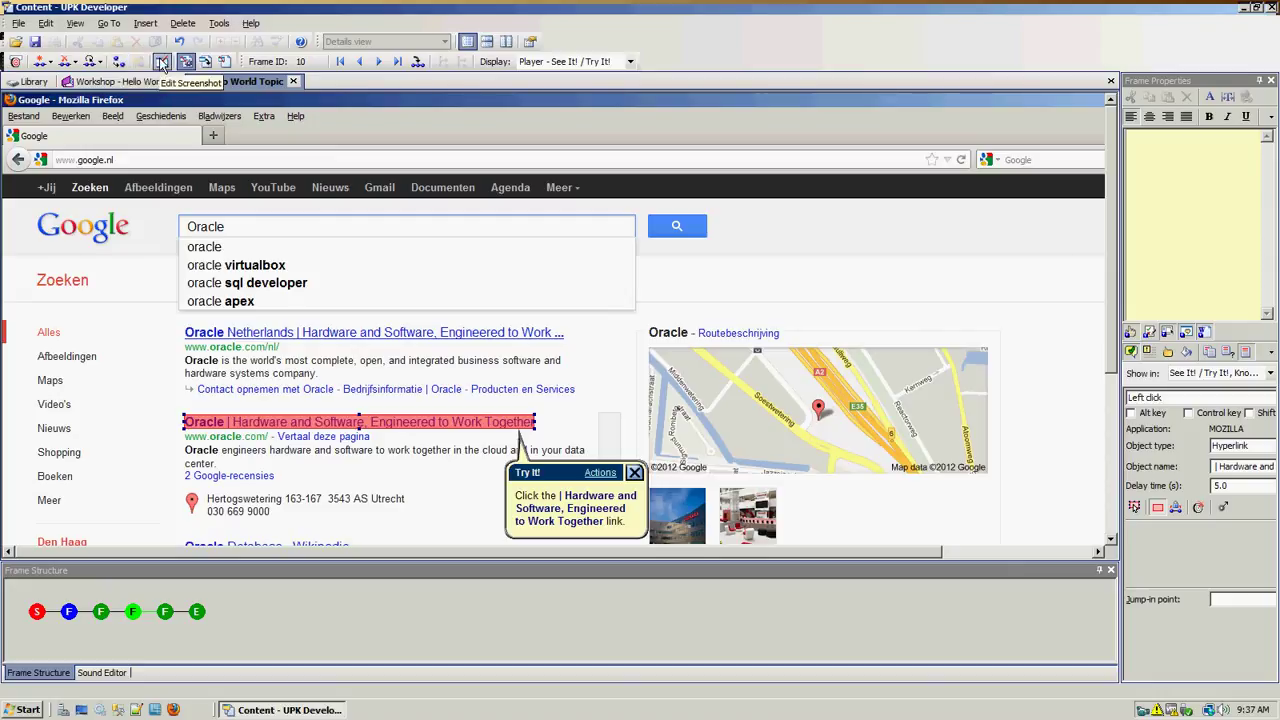
# Open the Google search results frame's screenshot for editing in Paint and erase the Google logo
pyautogui.click(161, 62)
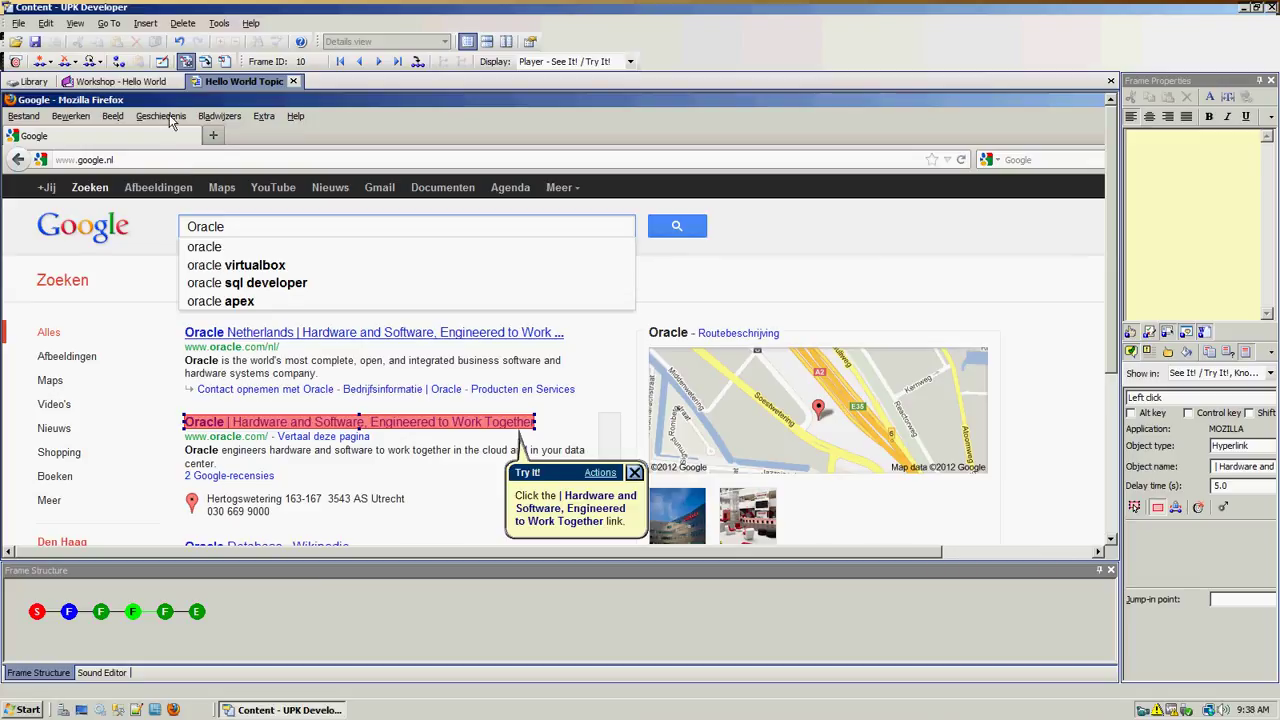
pyautogui.click(161, 64)
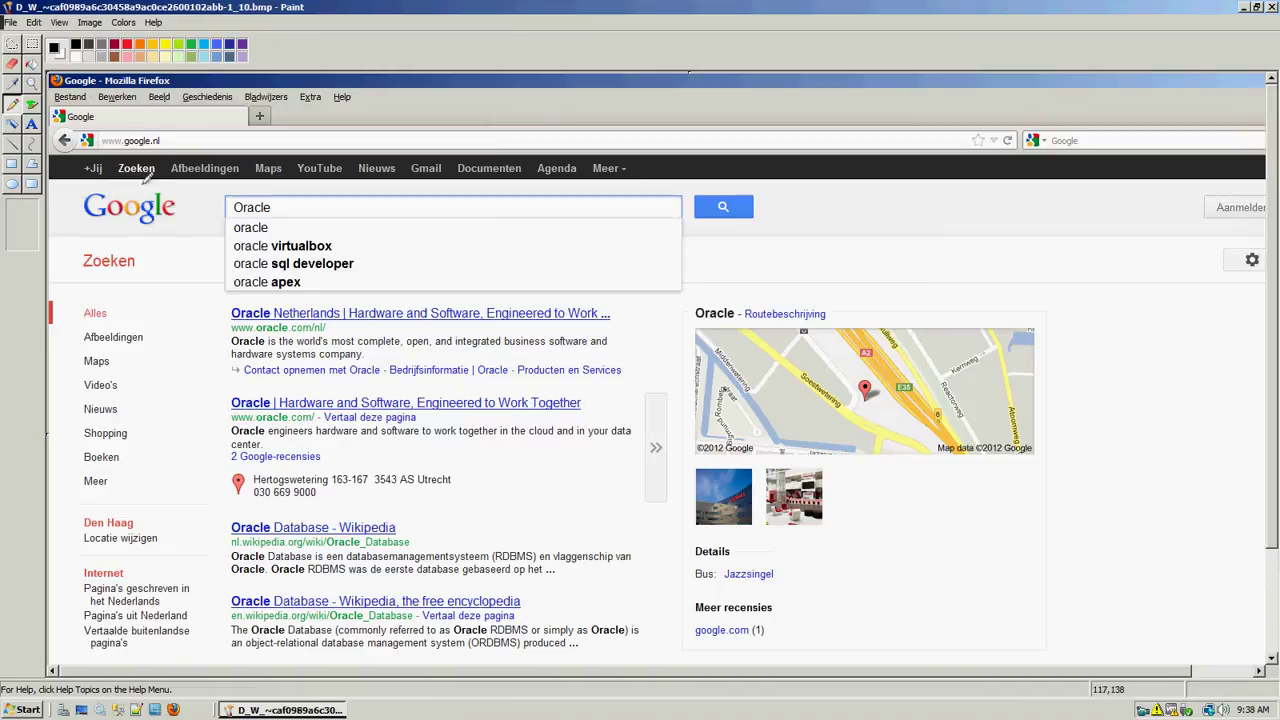
pyautogui.click(32, 44)
pyautogui.moveTo(73, 183); pyautogui.dragTo(199, 236)
pyautogui.press('Delete')
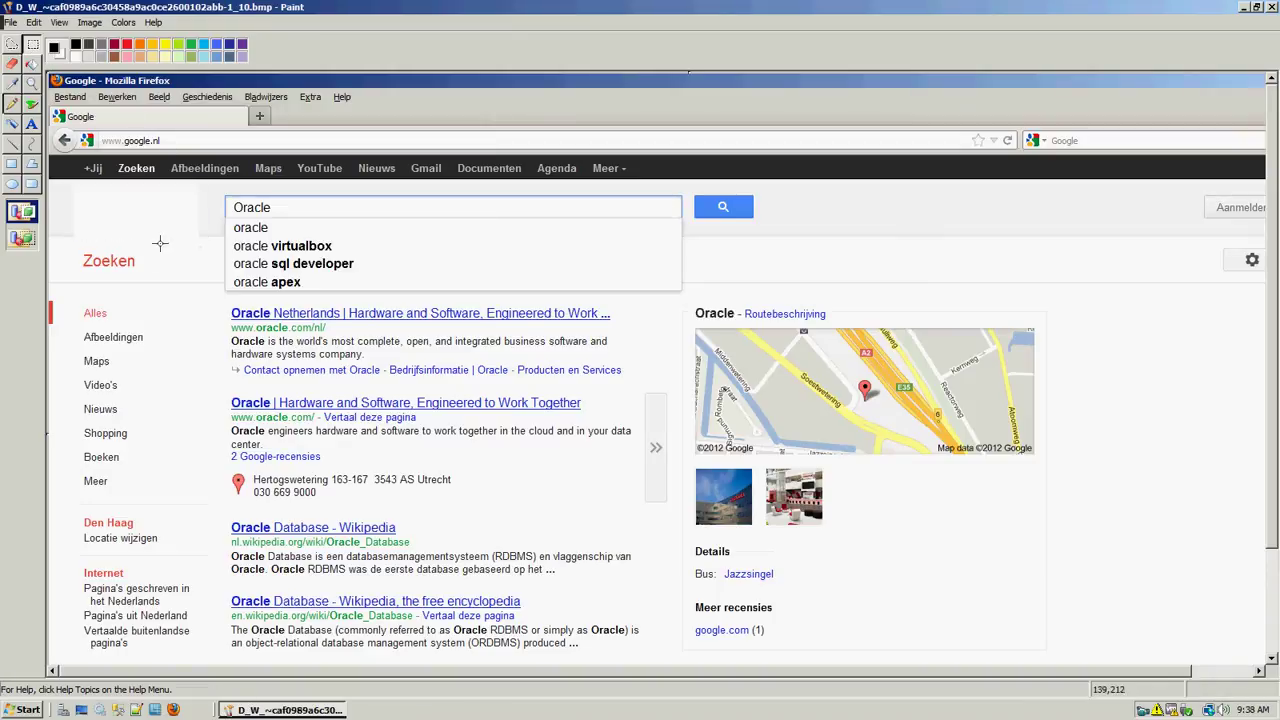
# Add the text "new logo" in the cleared logo area, enlarge its font size and close Paint
pyautogui.click(31, 125)
pyautogui.moveTo(78, 198)
pyautogui.mouseDown()
pyautogui.moveTo(205, 228)
pyautogui.moveTo(185, 232)
pyautogui.mouseUp()
pyautogui.write('new logo')
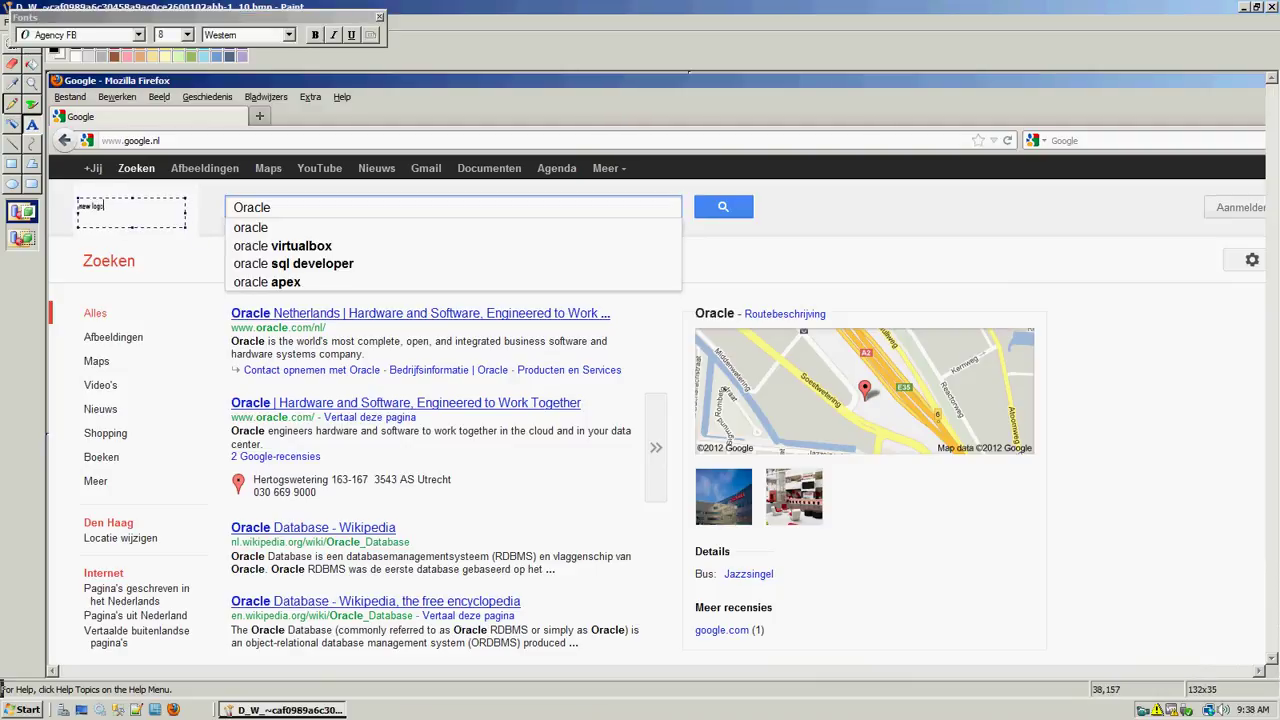
pyautogui.moveTo(78, 205); pyautogui.dragTo(136, 210)
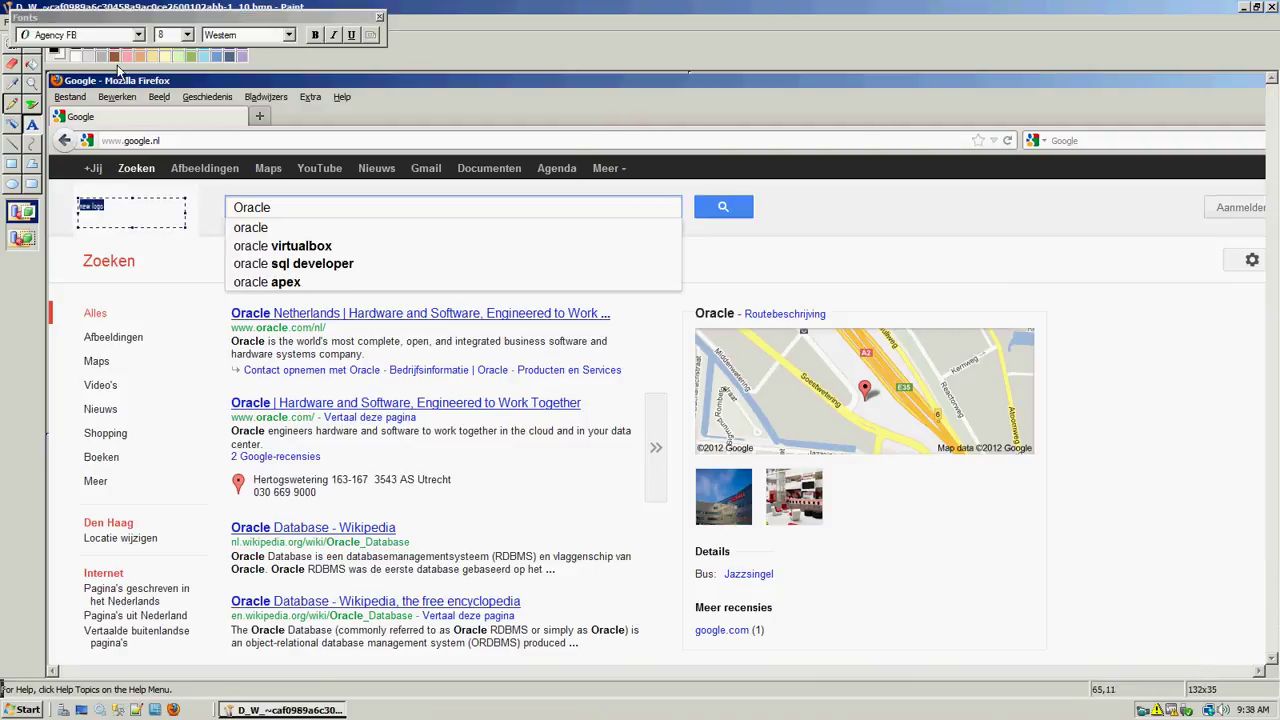
pyautogui.click(186, 35)
pyautogui.click(175, 127)
pyautogui.click(175, 265)
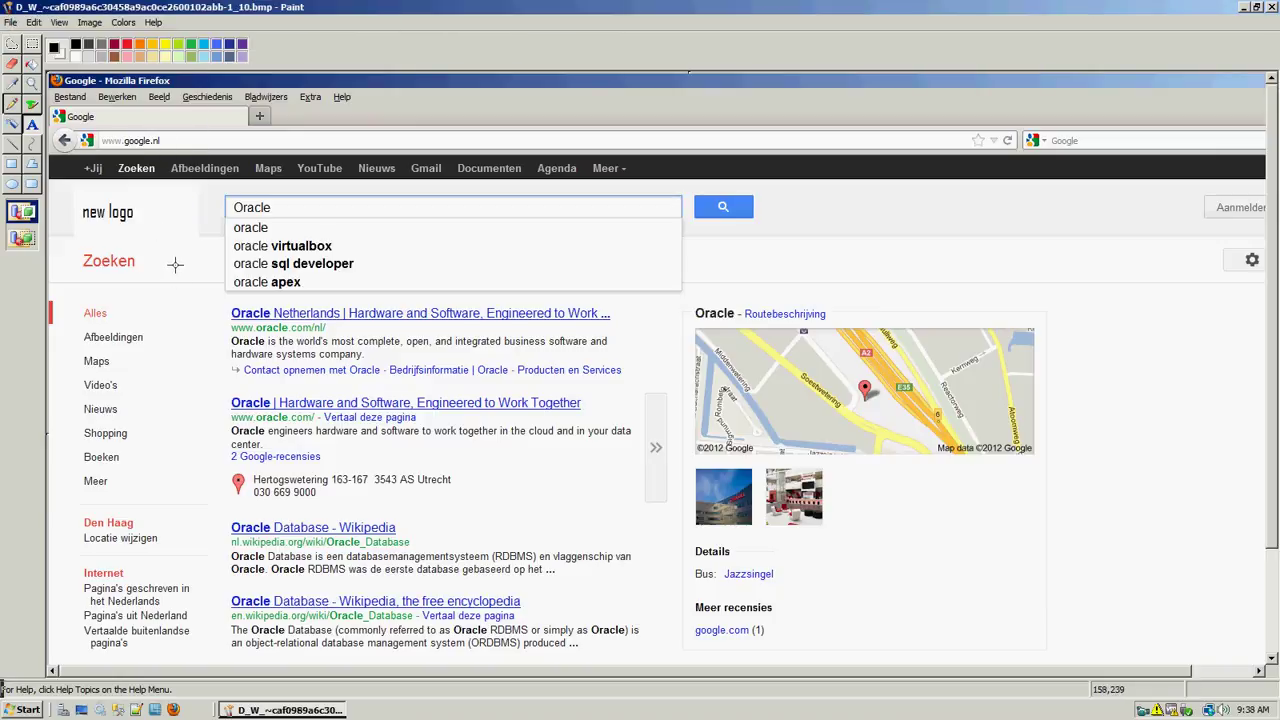
pyautogui.click(1271, 10)
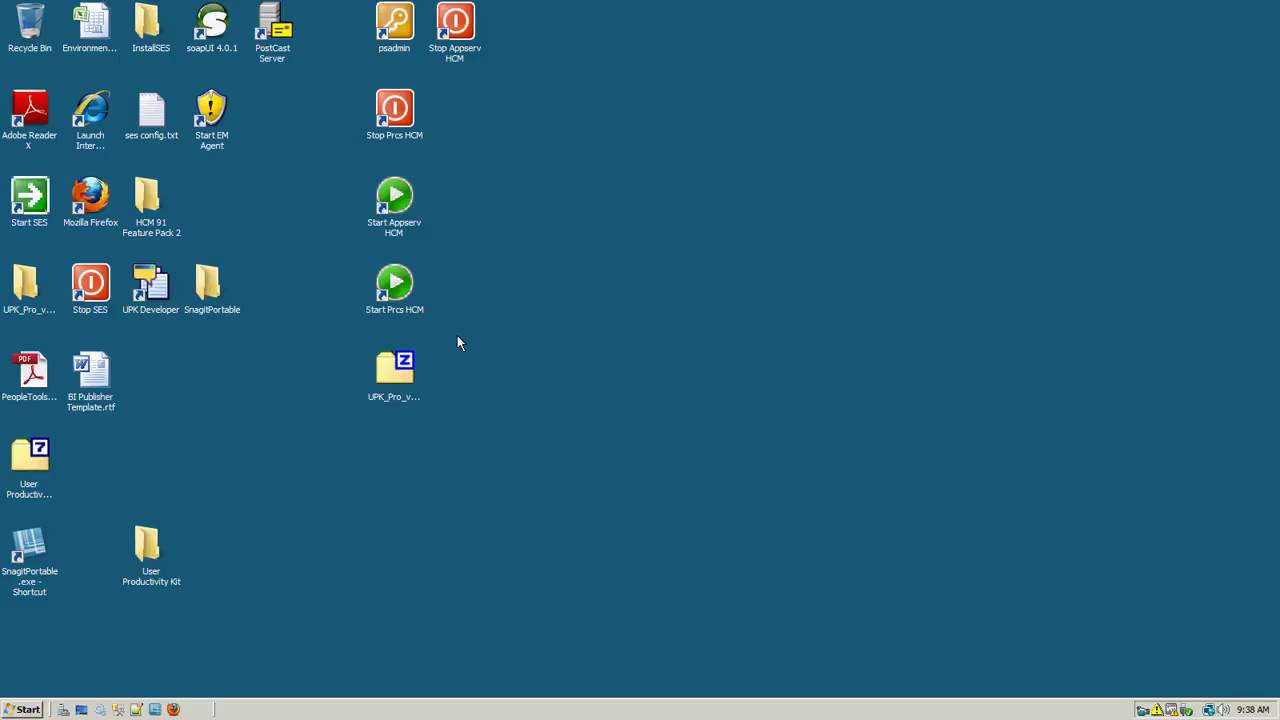
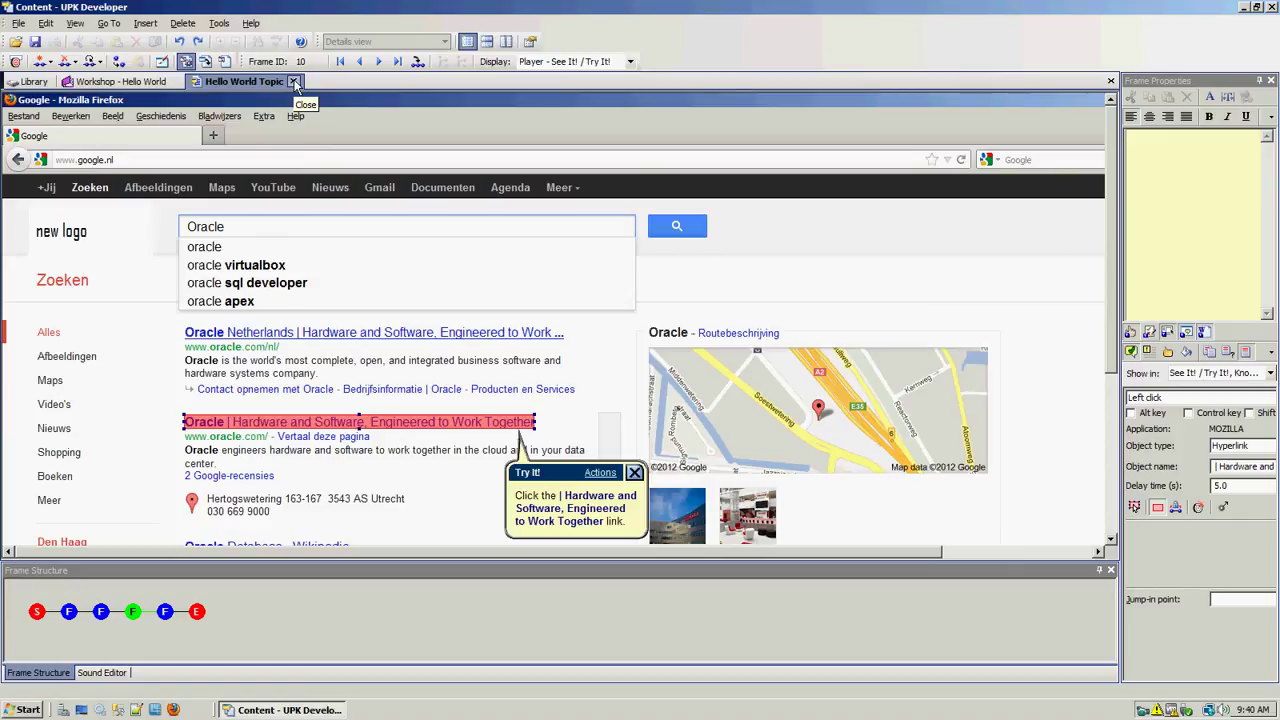
# Close the Hello World Topic without saving its changes
pyautogui.click(294, 82)
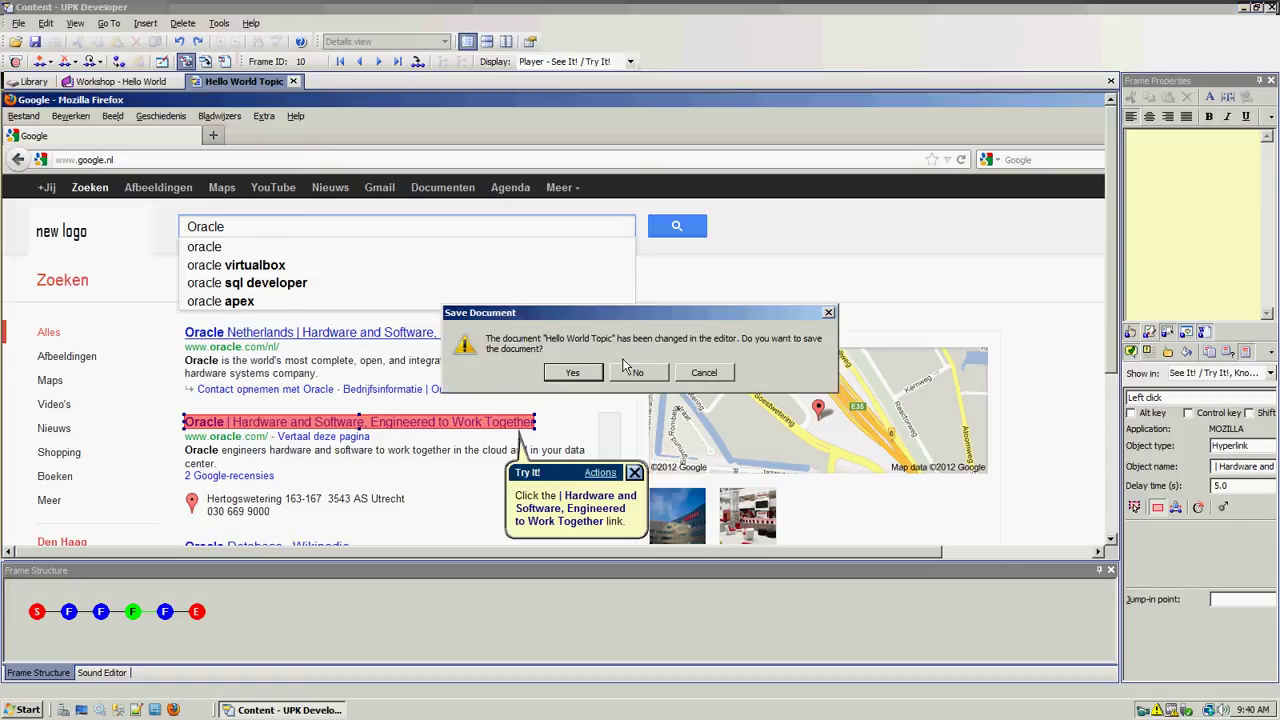
pyautogui.click(637, 373)
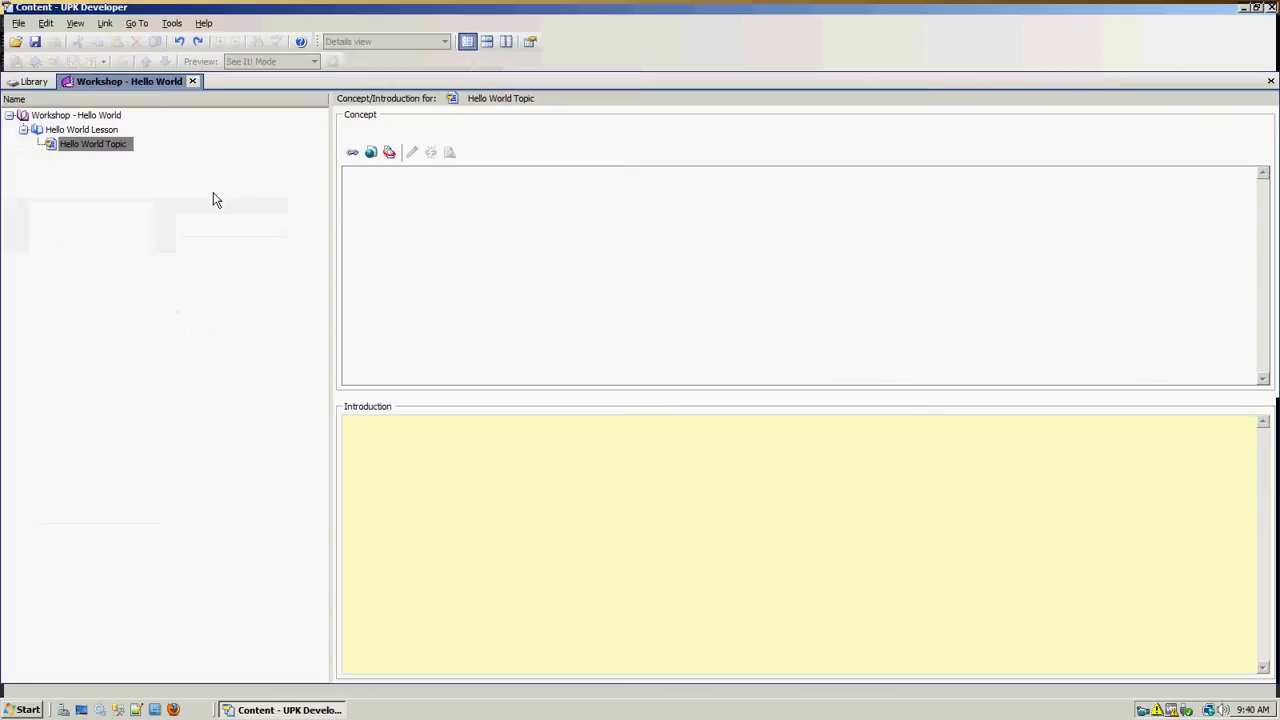